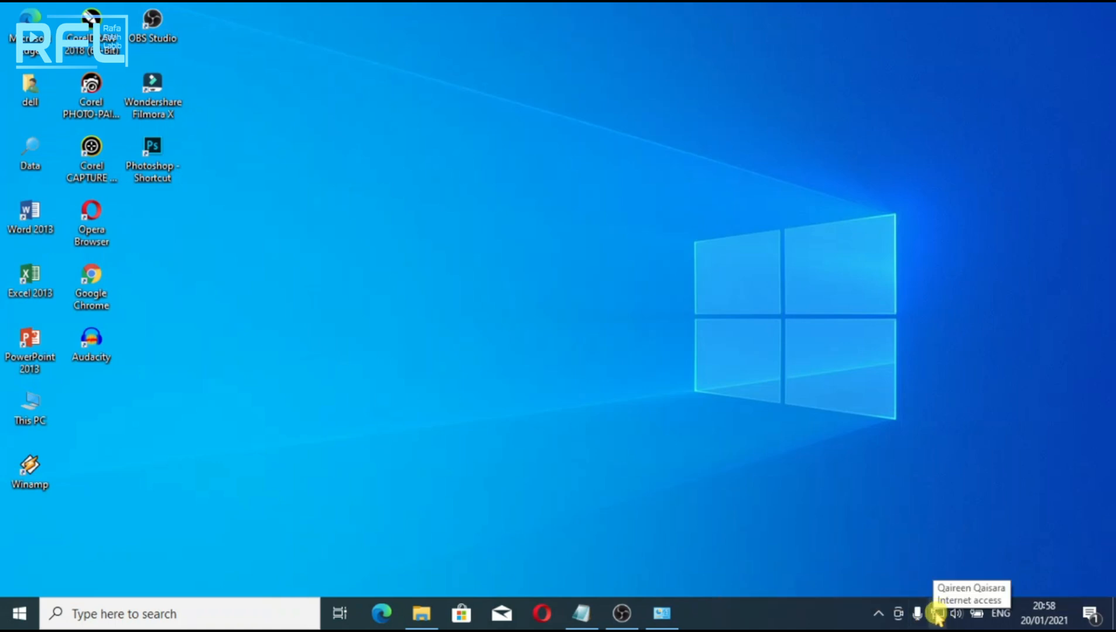
Step: Open the properties of the Ethernet adapter from the Windows network adapter options
right_click(937, 615)
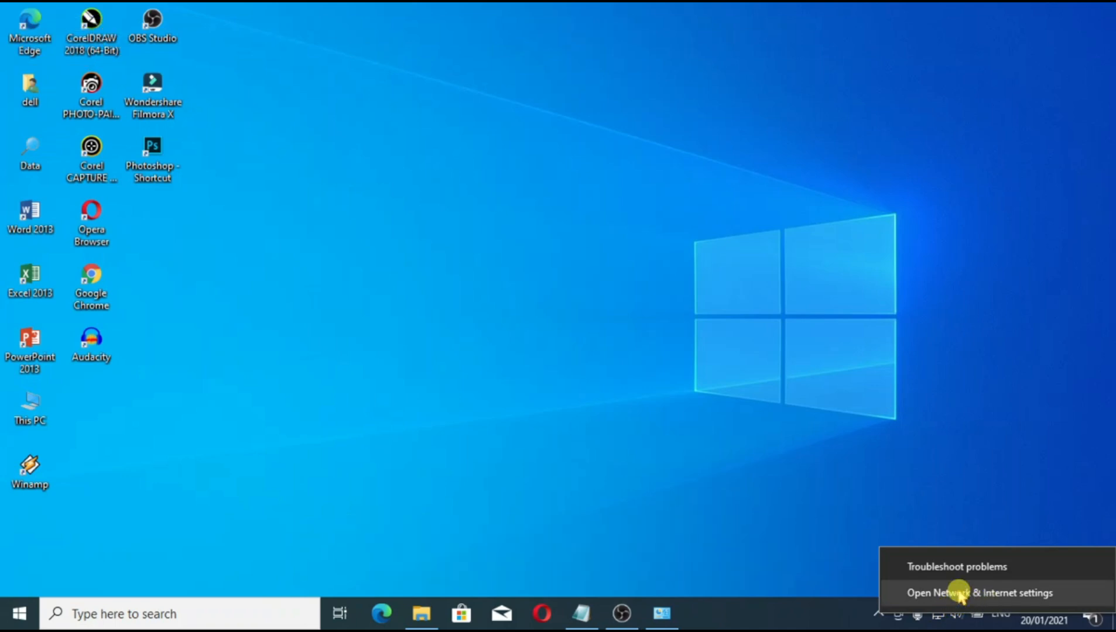
click(958, 593)
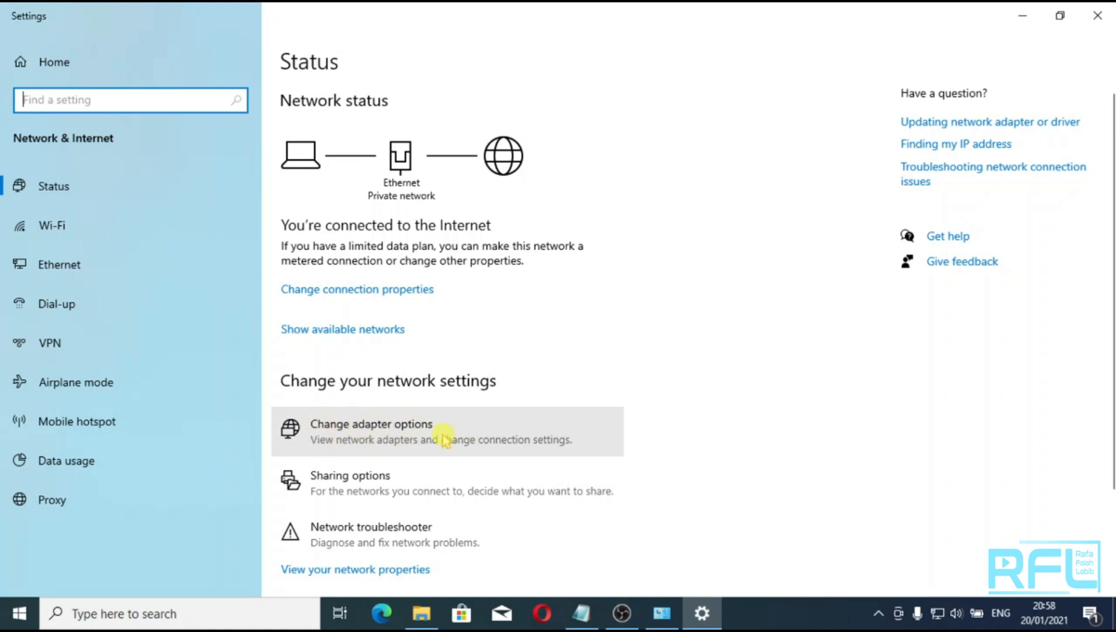
click(384, 439)
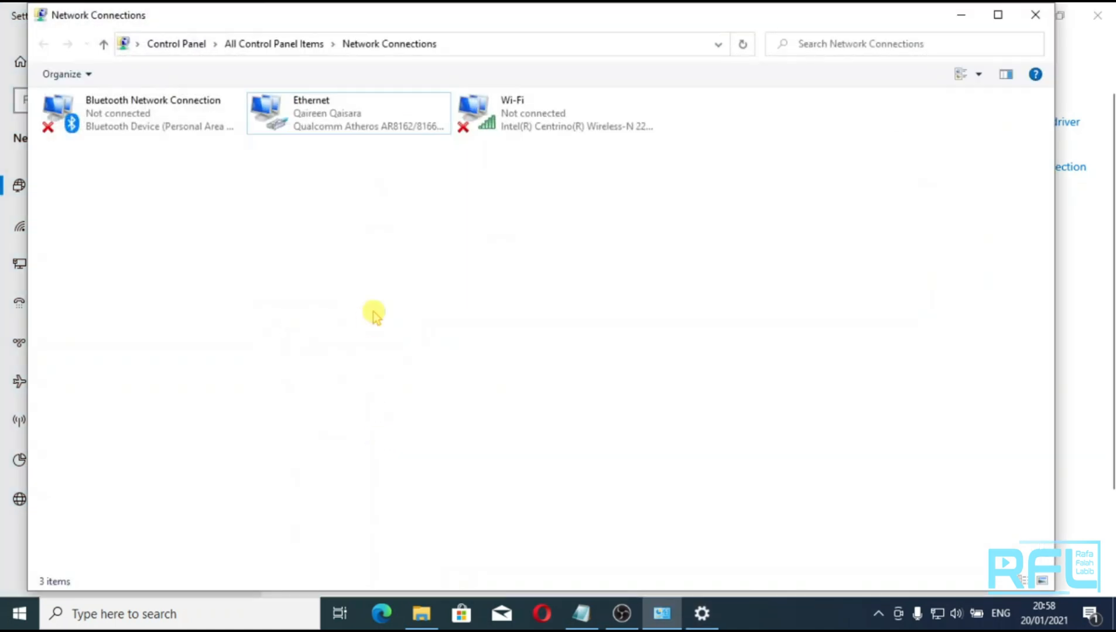
click(283, 107)
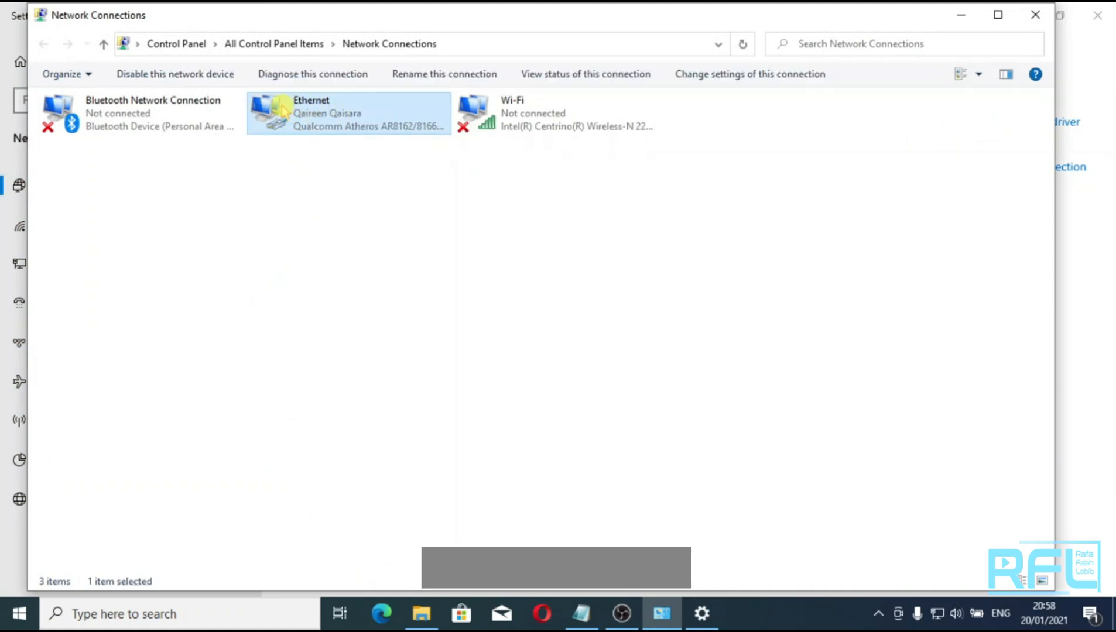
right_click(282, 105)
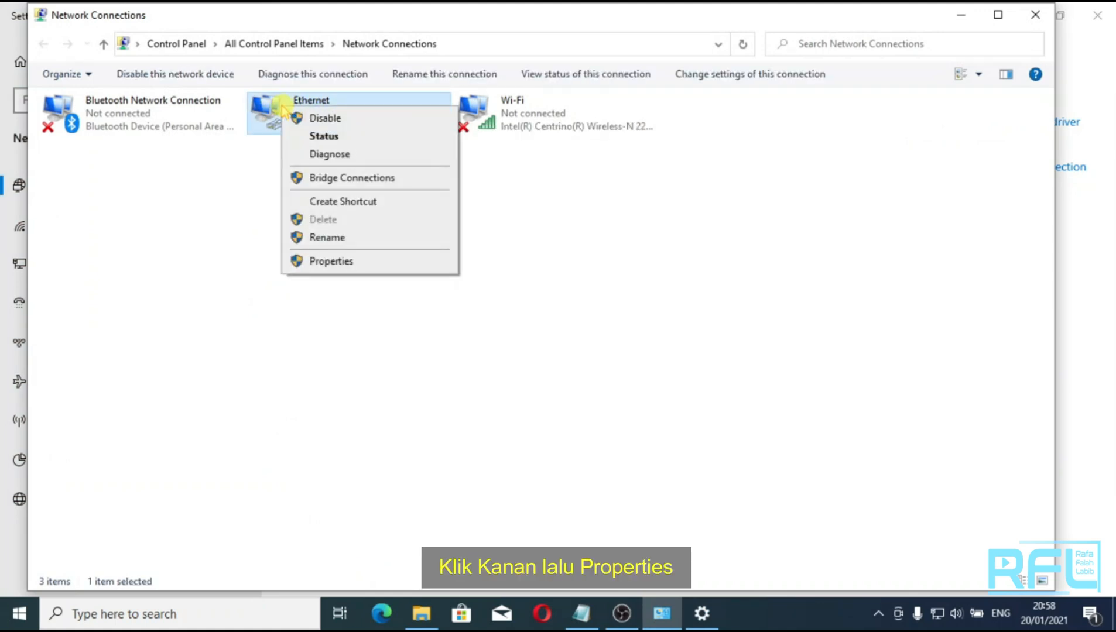
click(337, 263)
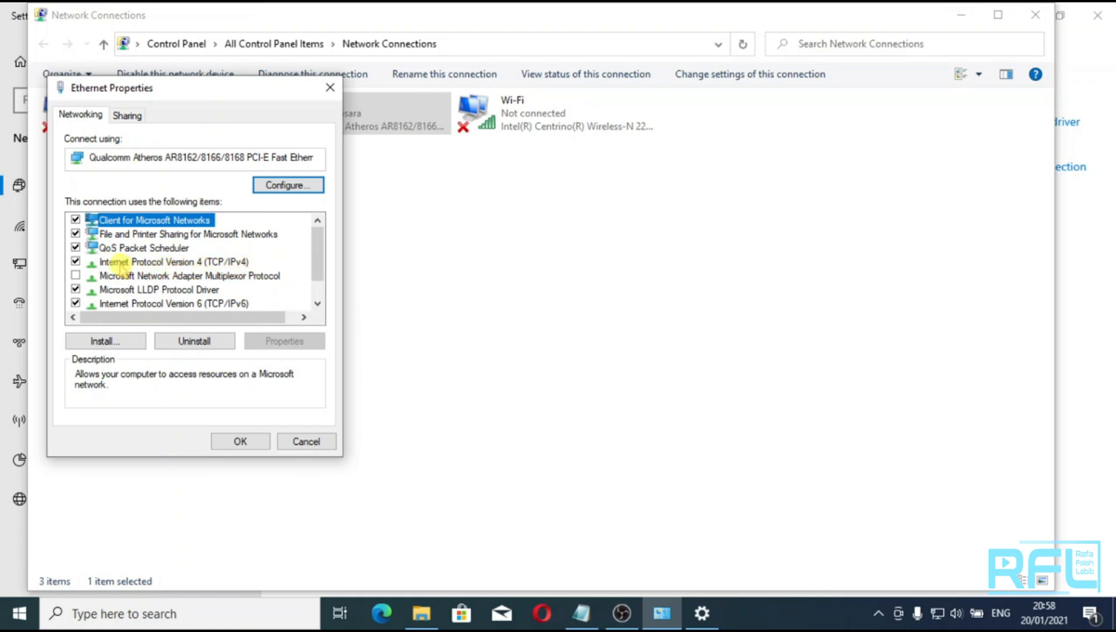
Step: Check the Ethernet adapter's Internet Protocol Version 4 (TCP/IPv4) settings for automatic IP and DNS addressing, and accept both property dialogs
double_click(162, 264)
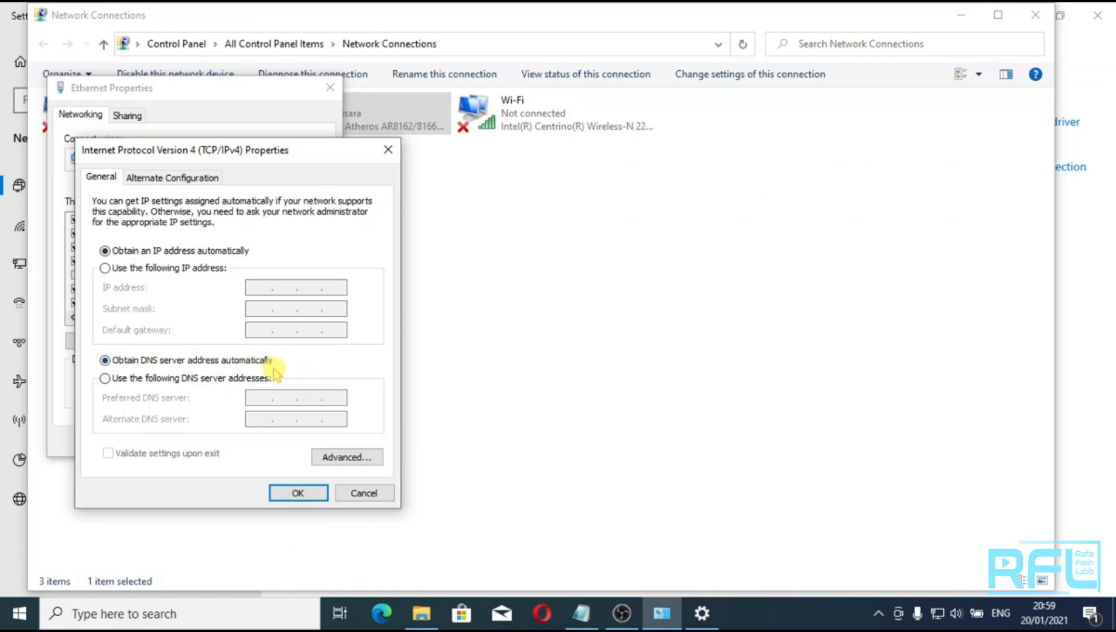
click(298, 493)
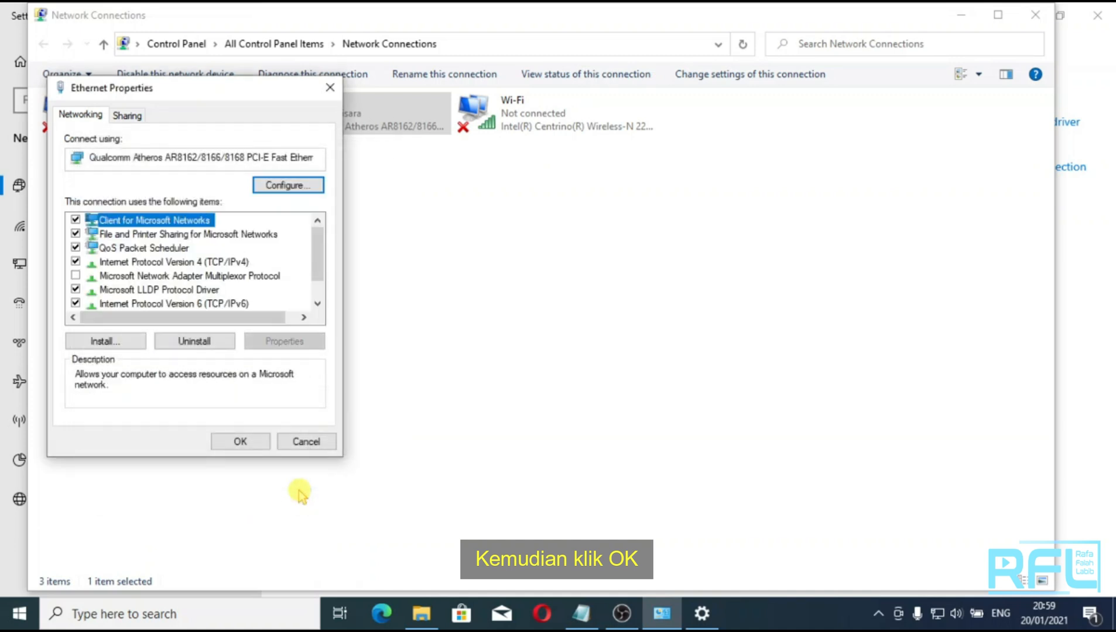
click(241, 443)
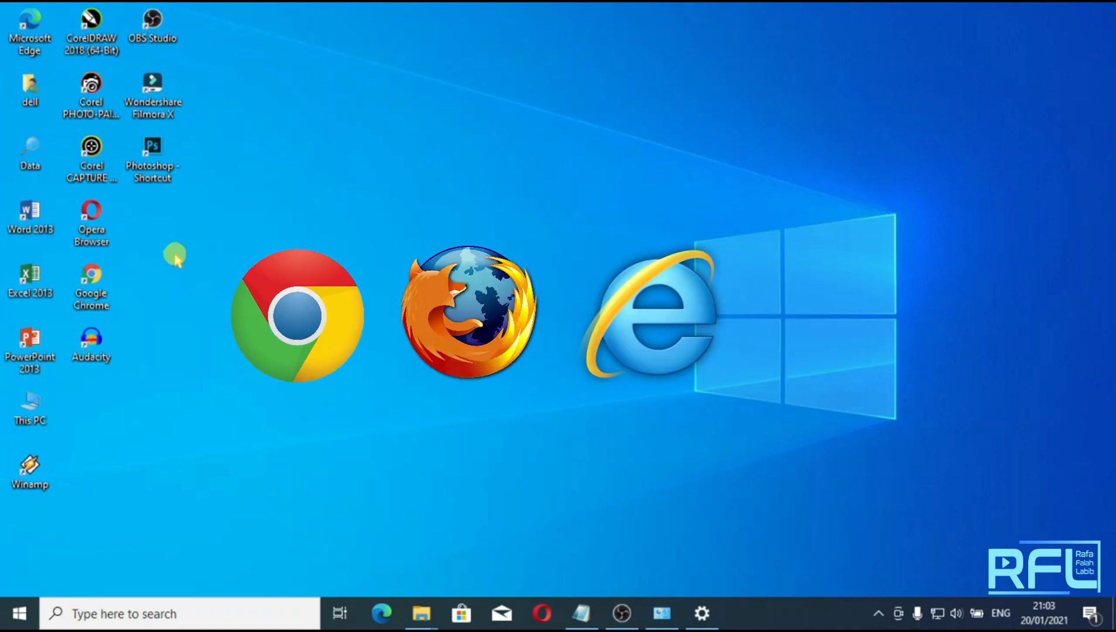
Step: Launch Google Chrome, dismiss the command-line flag warning, and load the router's login page at 192.168.0.1
double_click(98, 290)
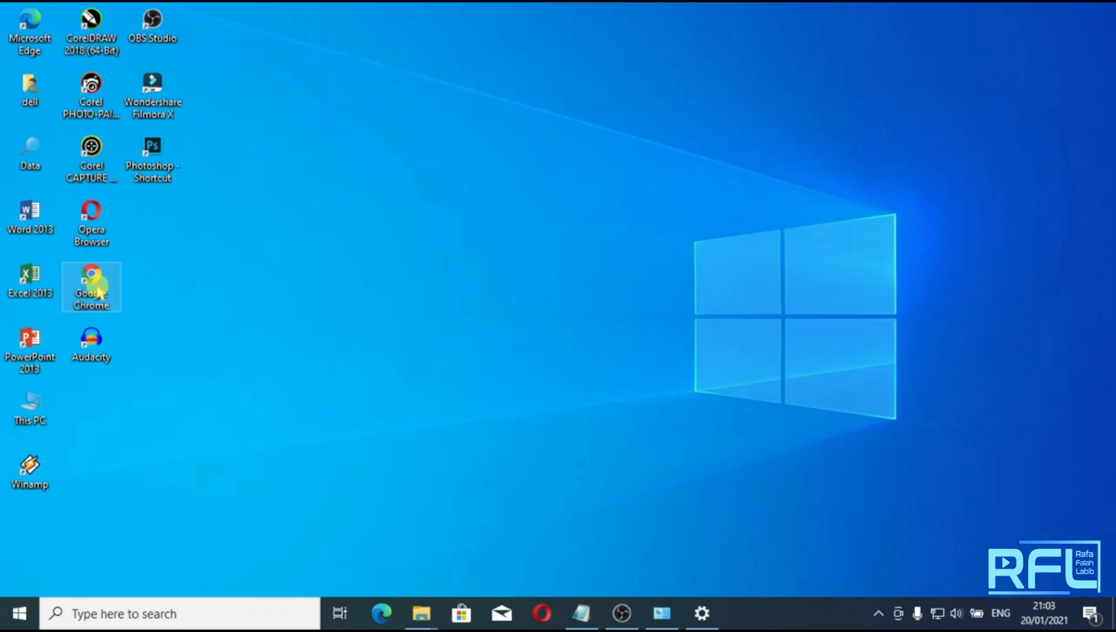
click(1096, 144)
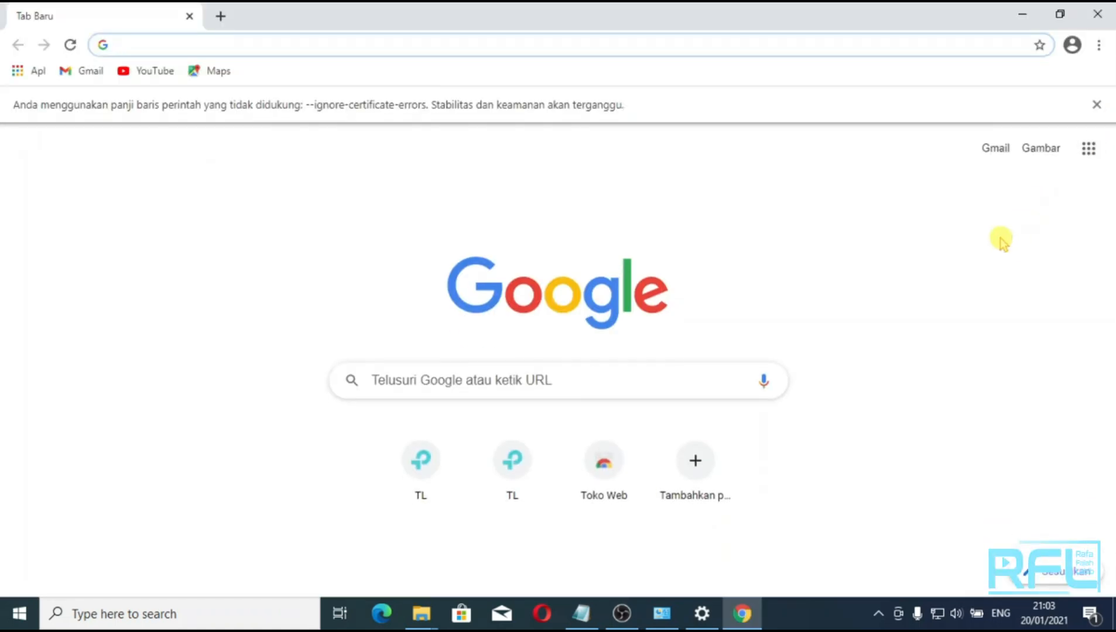
click(1097, 104)
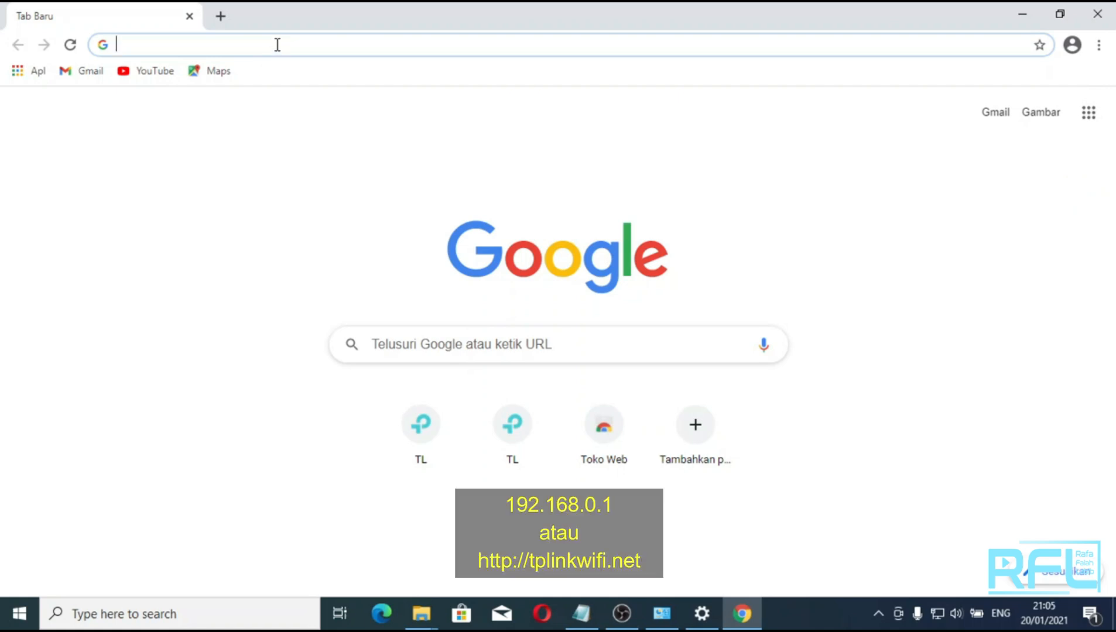
text(192)
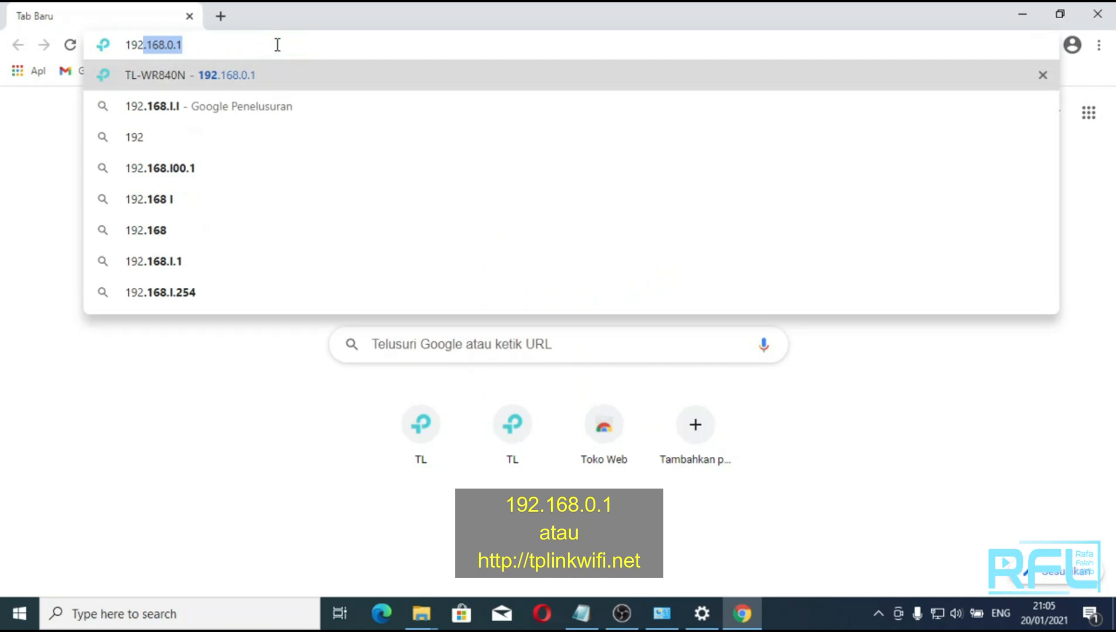
text(.1)
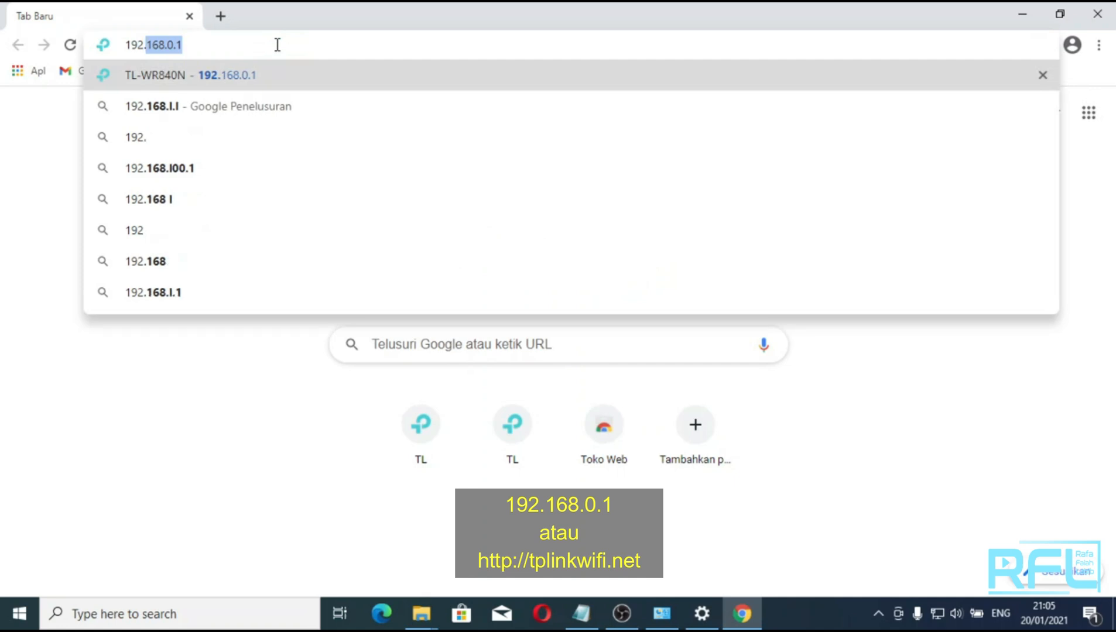
text(68)
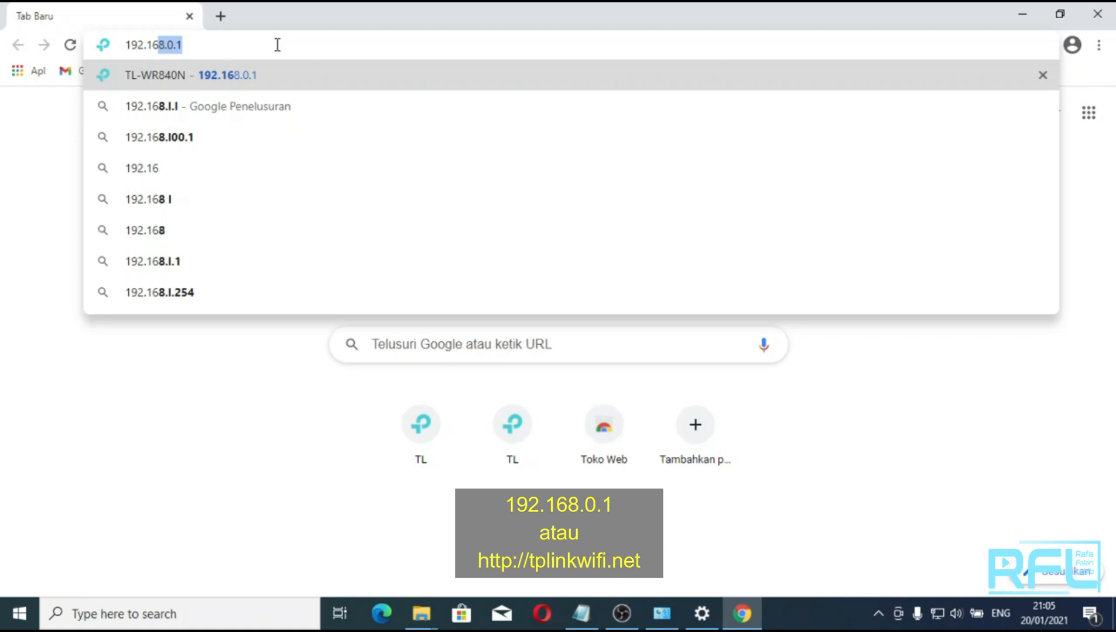
text(.0.1)
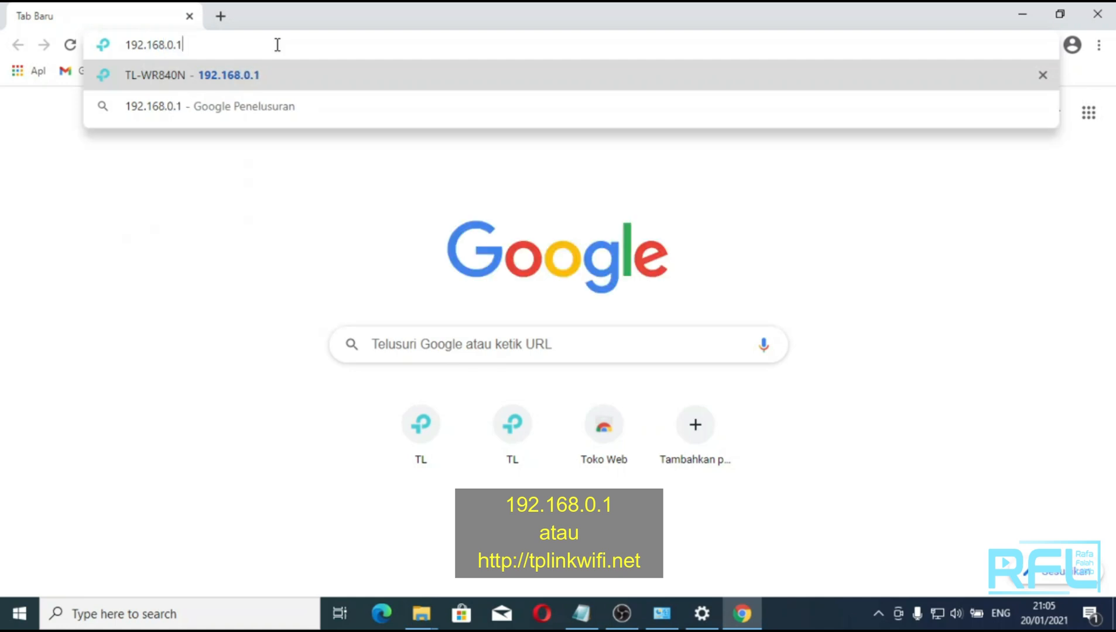
key(Return)
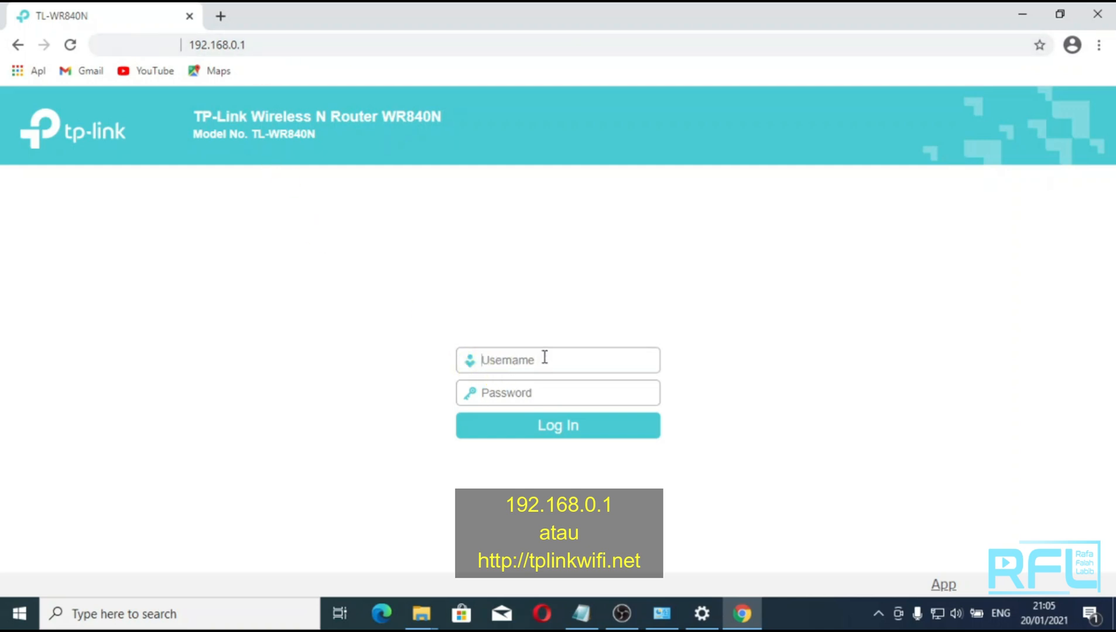
Step: Log in to the router with the username admin and the account password, and dismiss the translation prompt
click(565, 351)
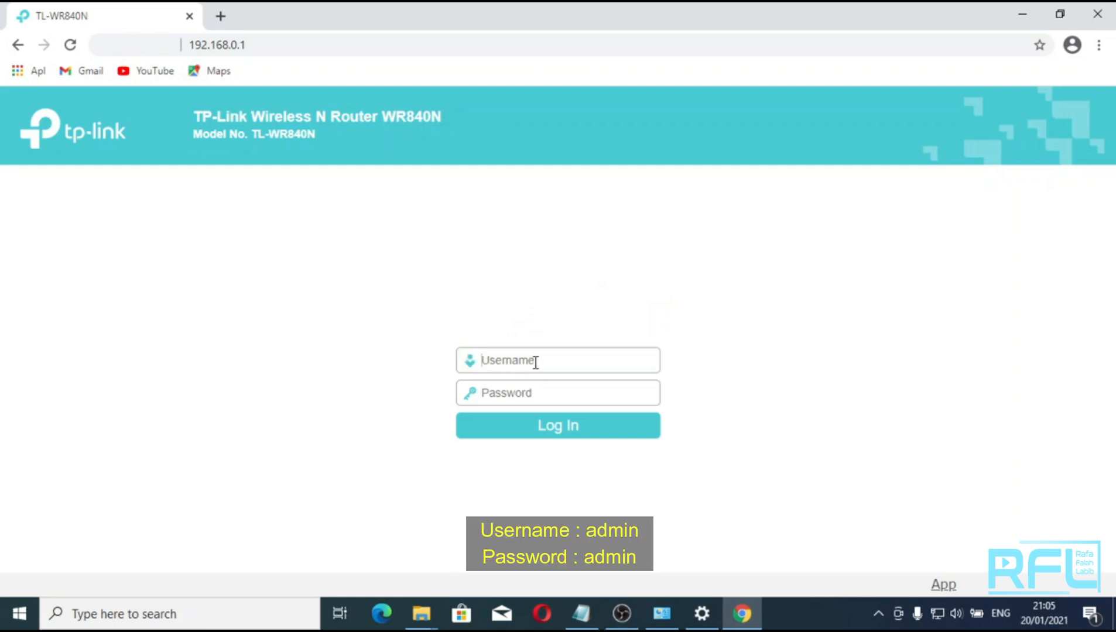
text(admin)
click(515, 391)
text(a)
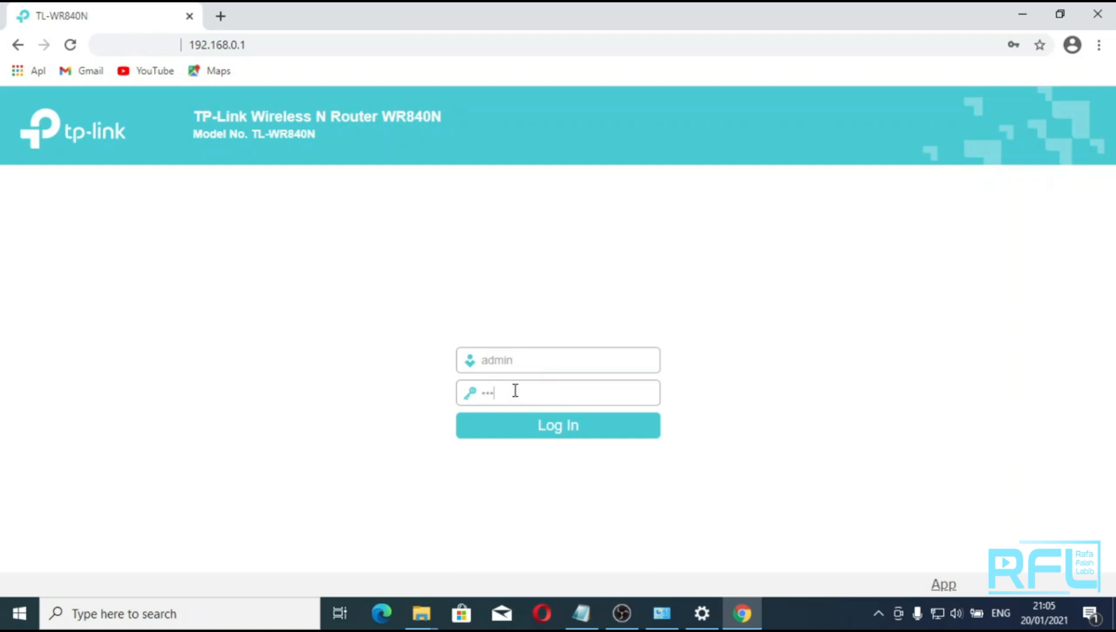
key(Return)
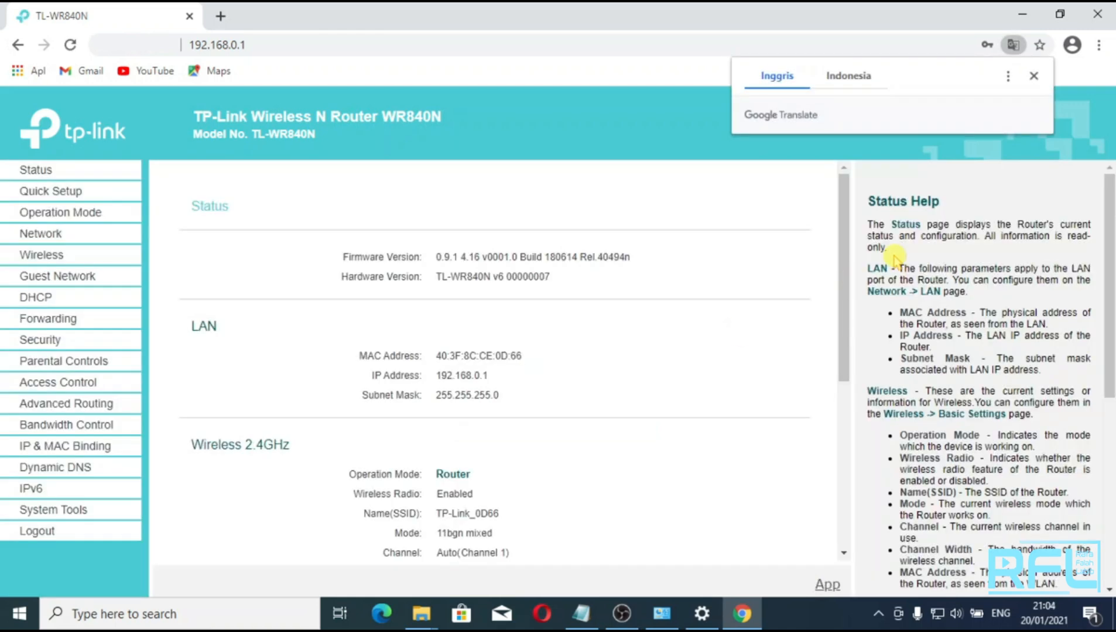
click(1033, 76)
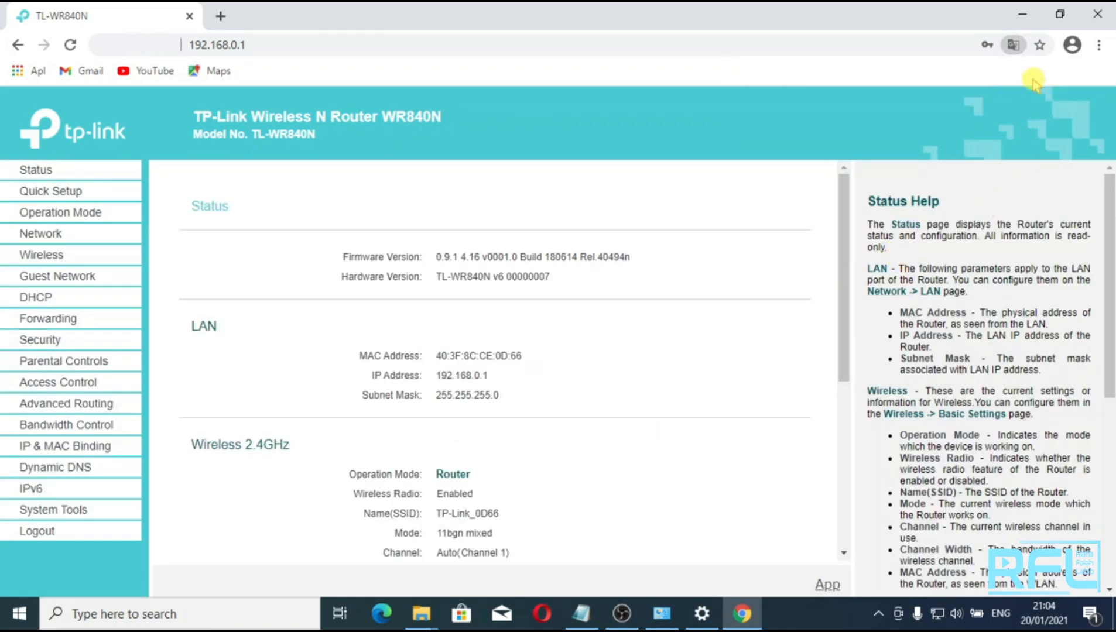
Step: Start the router's Quick Setup and continue with Wireless Router as the operation mode
click(91, 193)
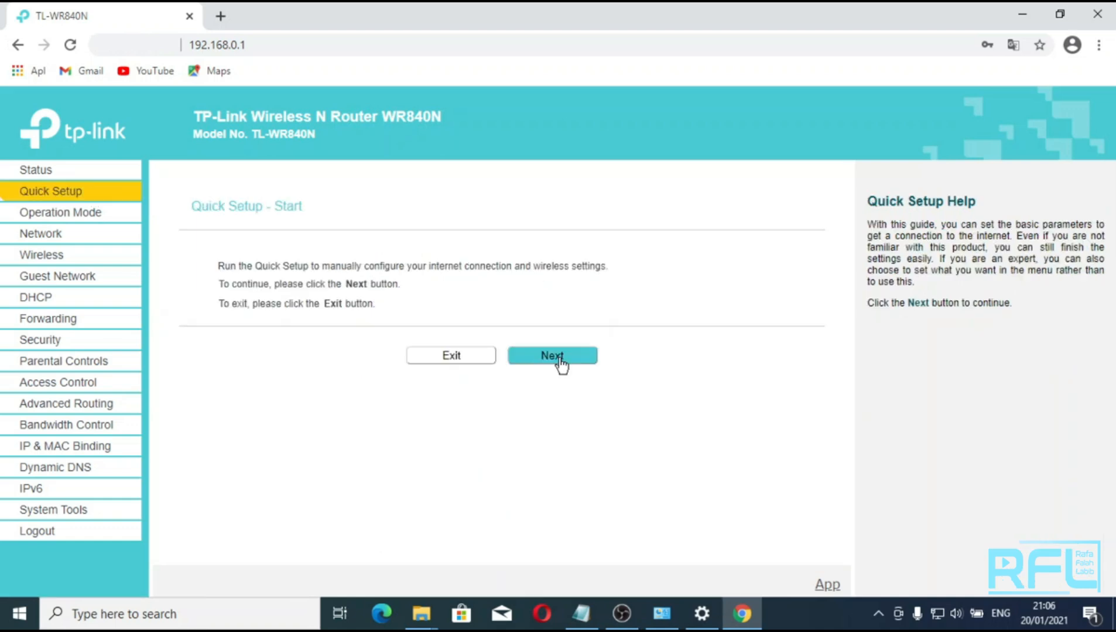
click(559, 358)
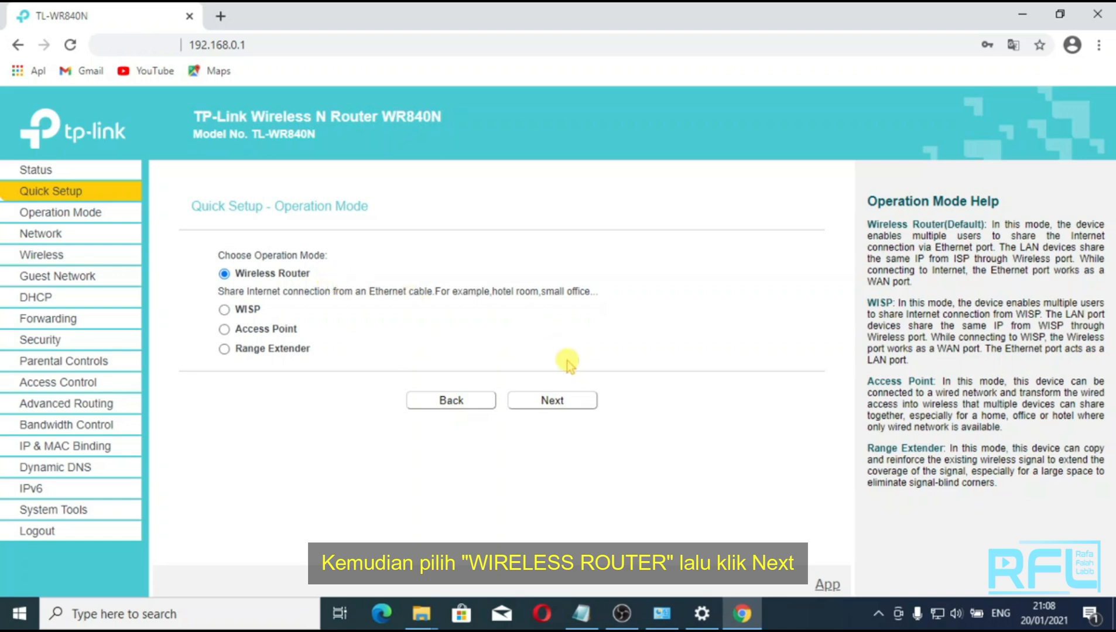
click(562, 402)
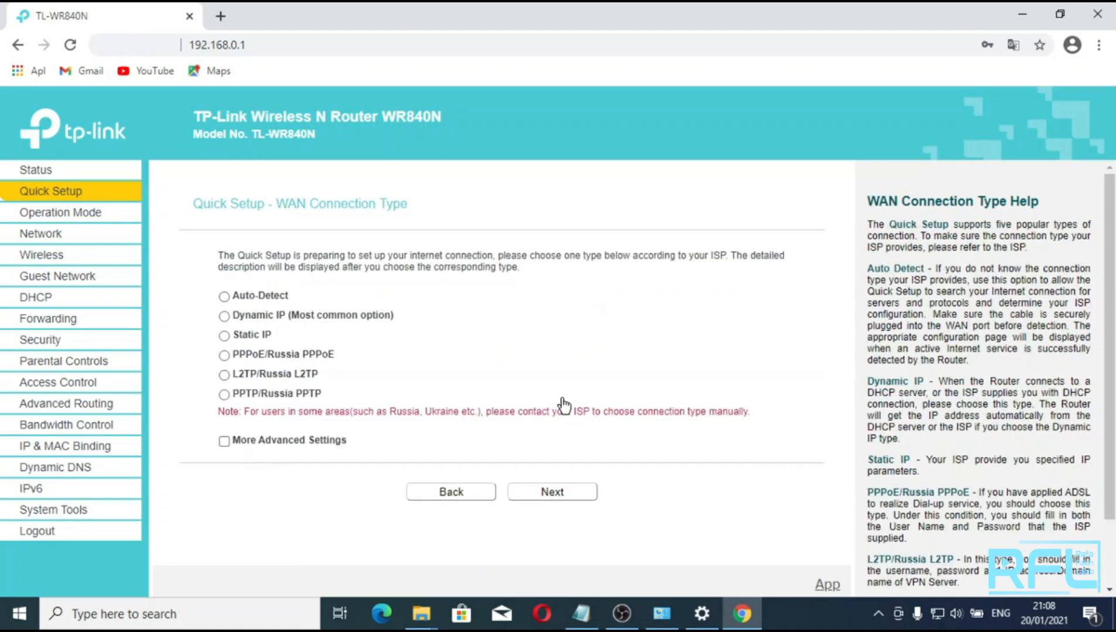
Step: Choose Dynamic IP as the WAN connection type and continue without cloning the MAC address
click(224, 317)
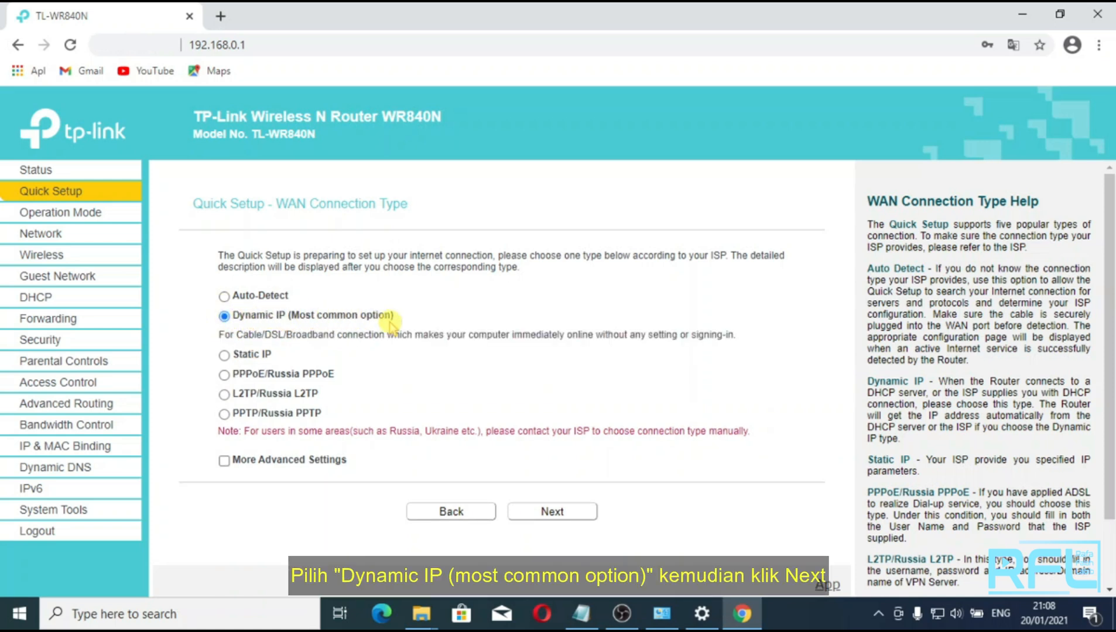
click(559, 518)
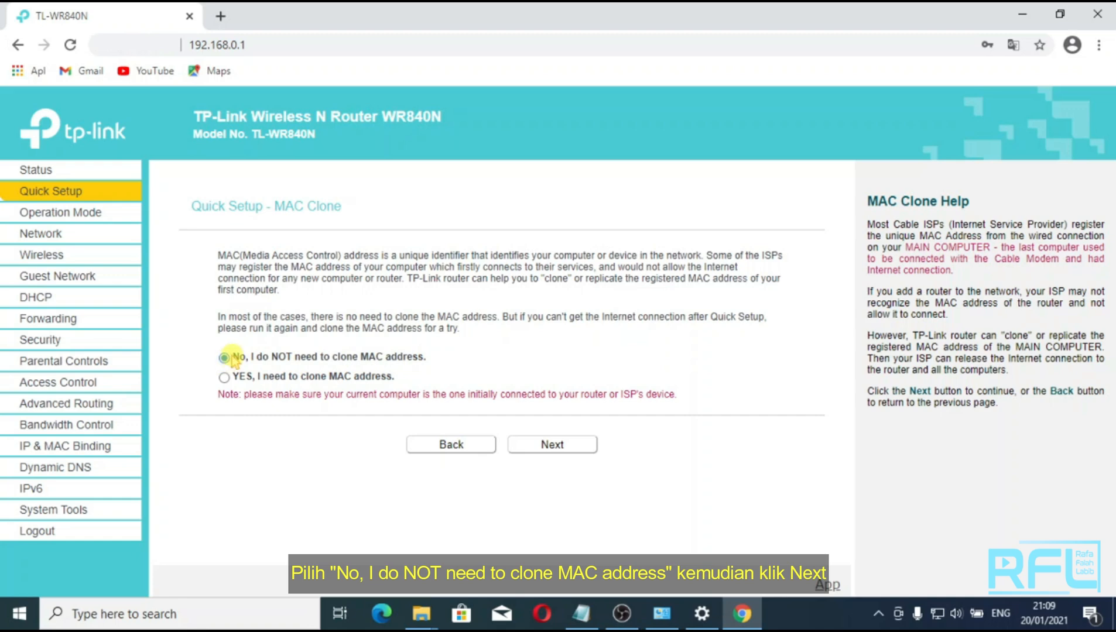
click(547, 446)
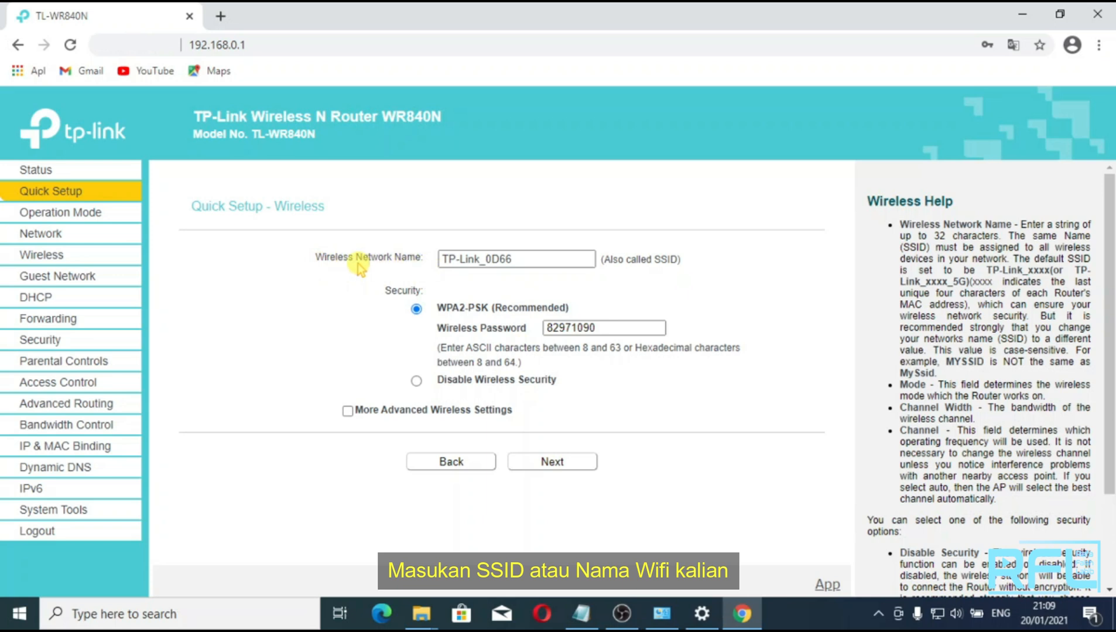
Step: Replace the wireless network name with "Testing Mode Router"
click(548, 259)
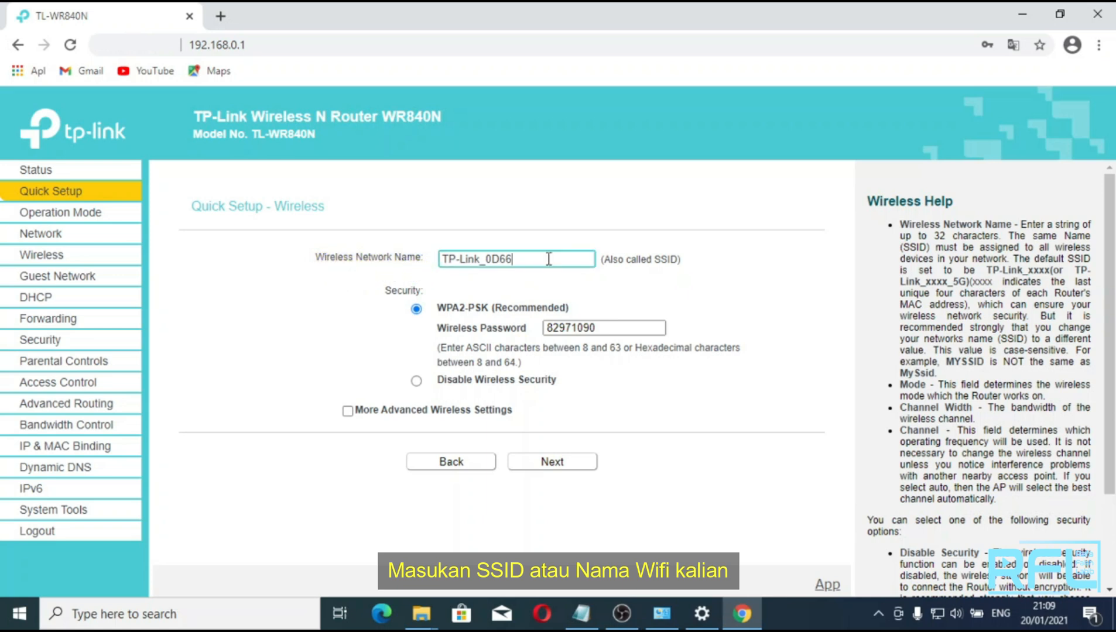
key(ctrl+a)
key(BackSpace)
text(Tet)
key(BackSpace)
text(s)
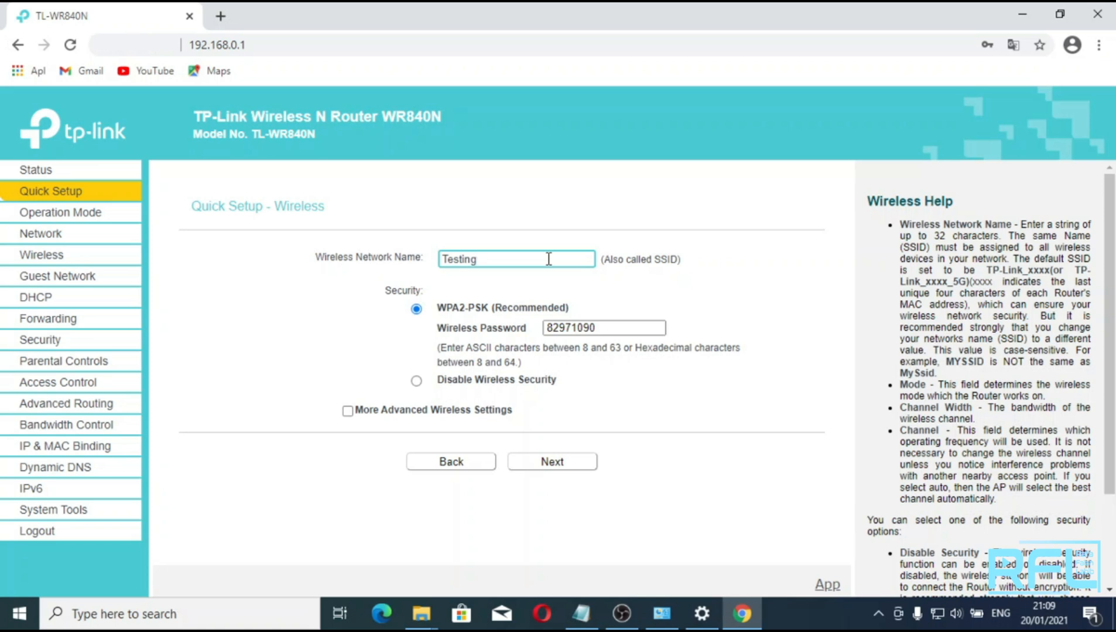
text(ting Mod)
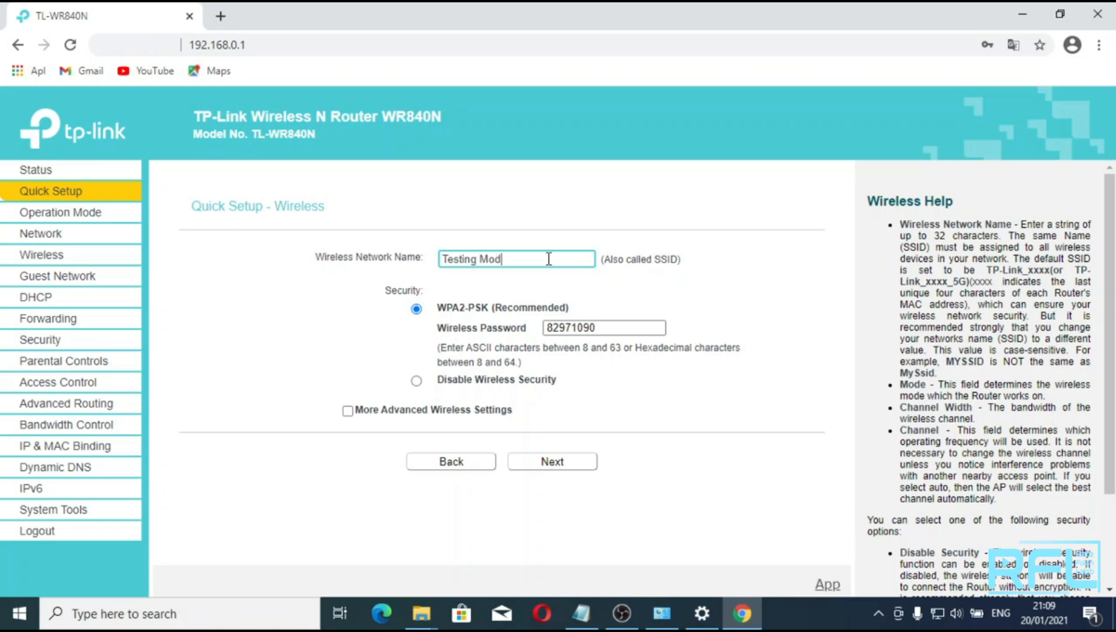
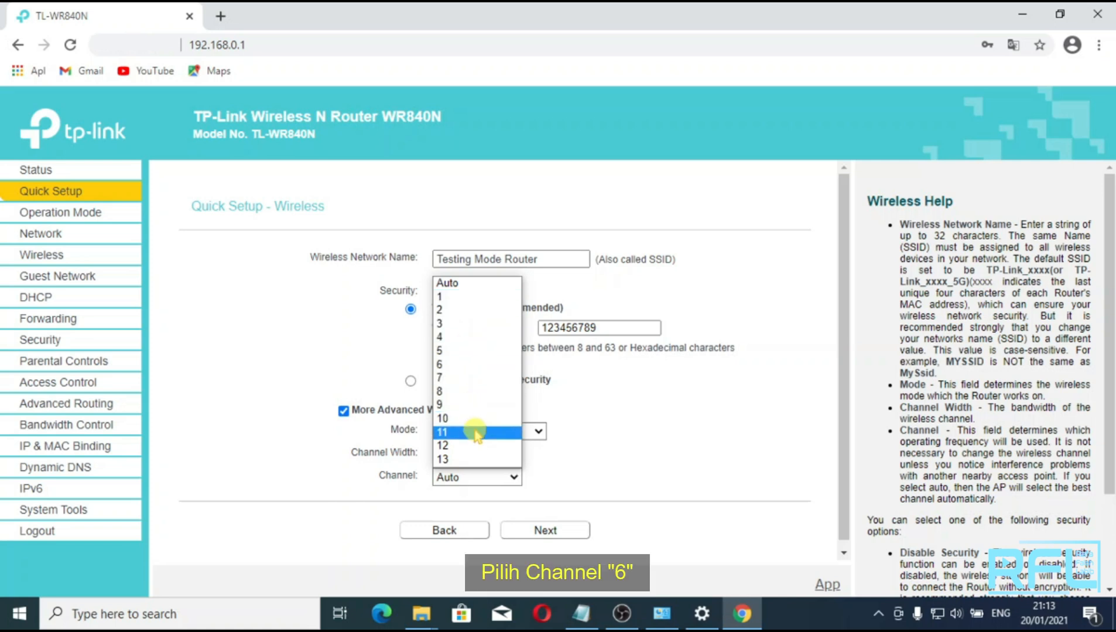
Step: Set the wireless channel to 6 and save the Quick Setup configuration
click(487, 365)
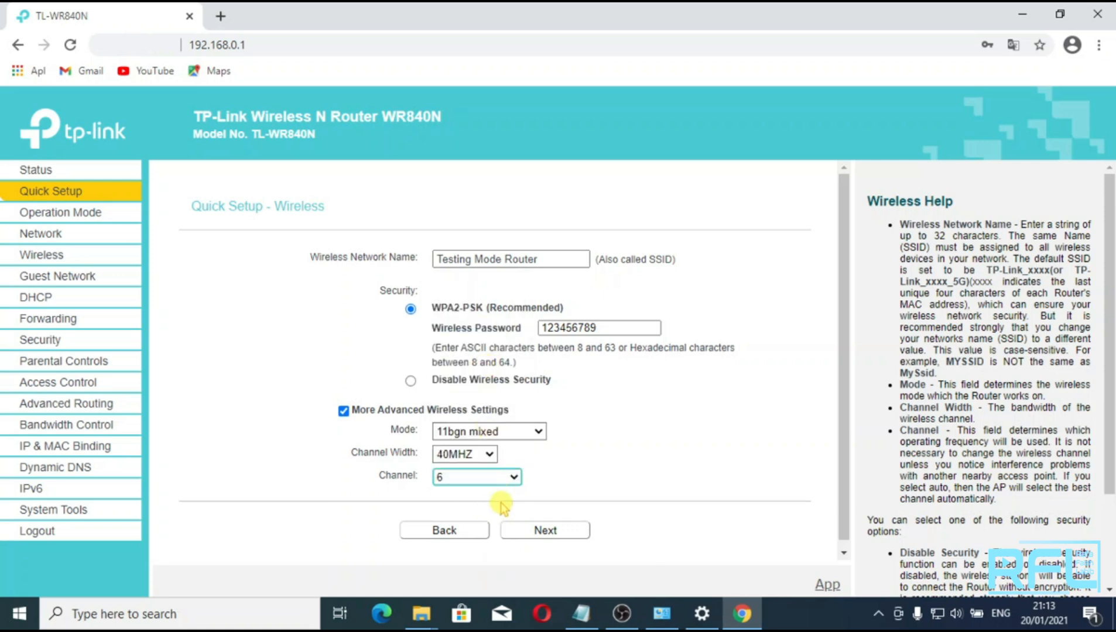
click(545, 533)
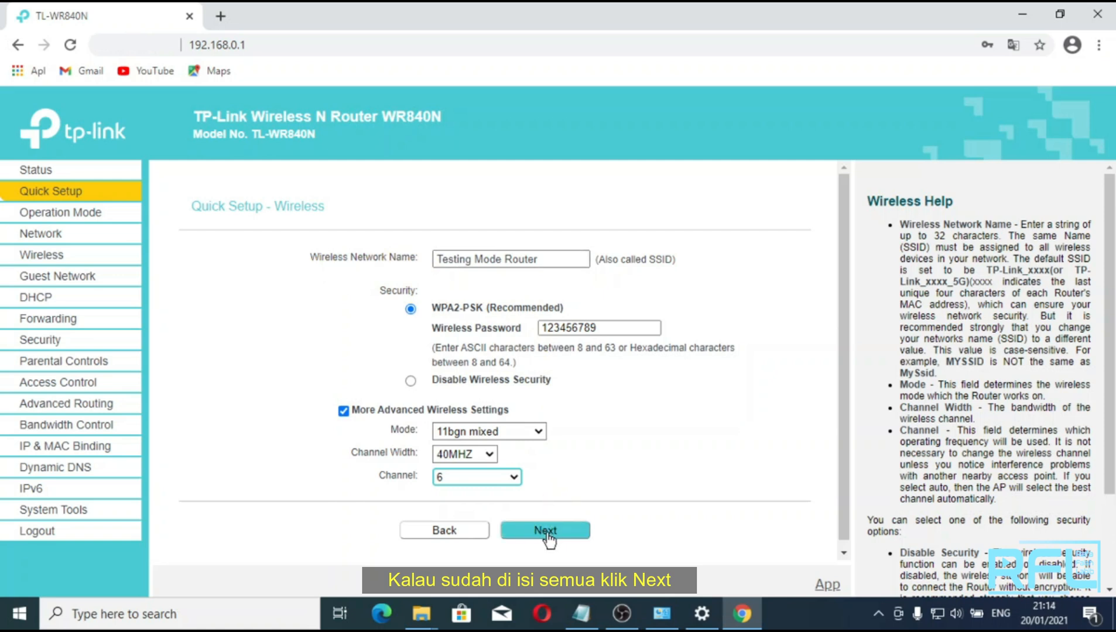
click(545, 532)
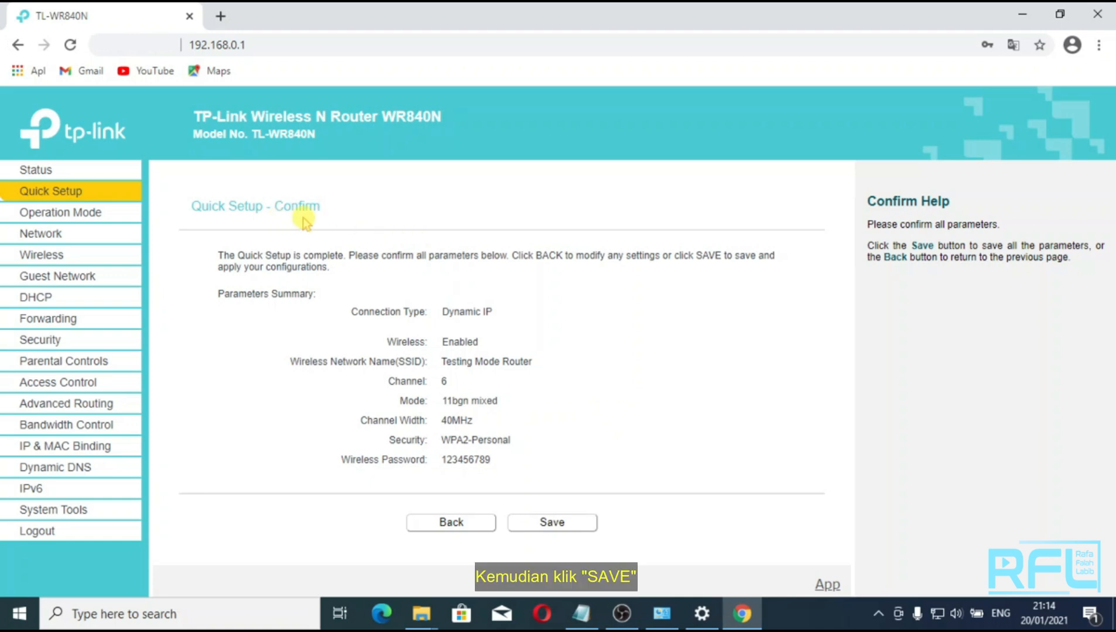
click(556, 527)
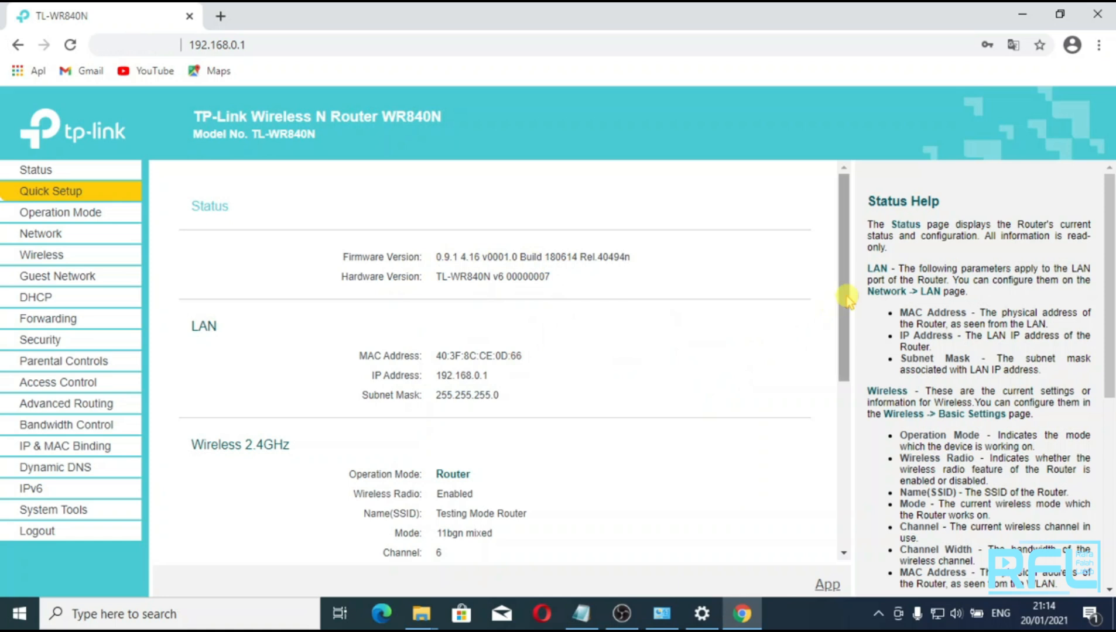
Step: Review the LAN, Wireless 2.4GHz and WAN details on the router's Status page
scroll(844, 291, down, 1)
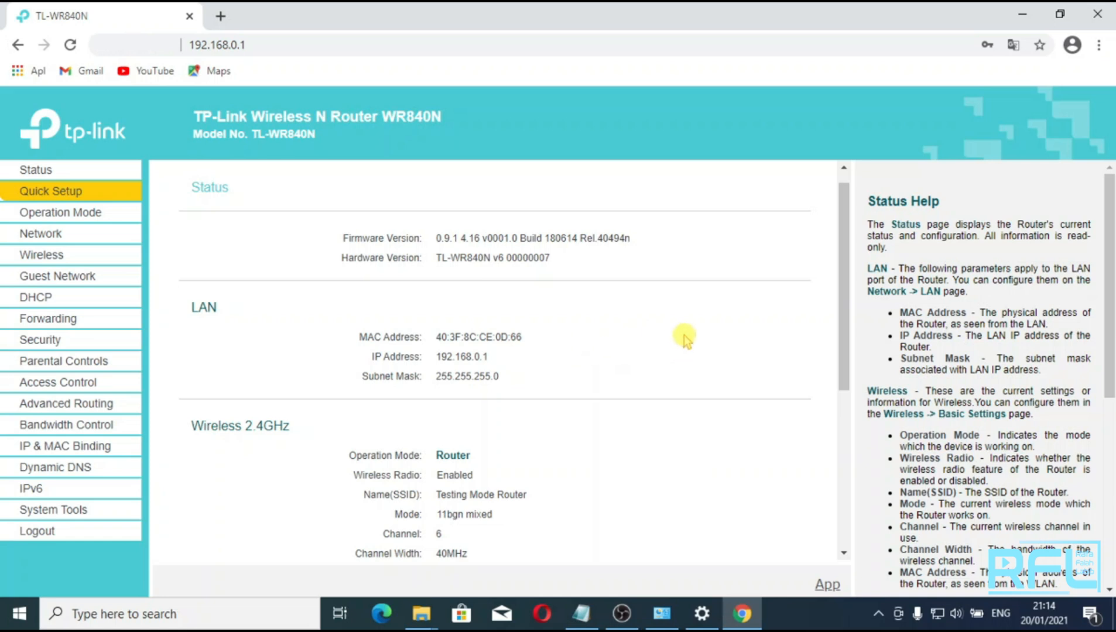
scroll(680, 338, down, 2)
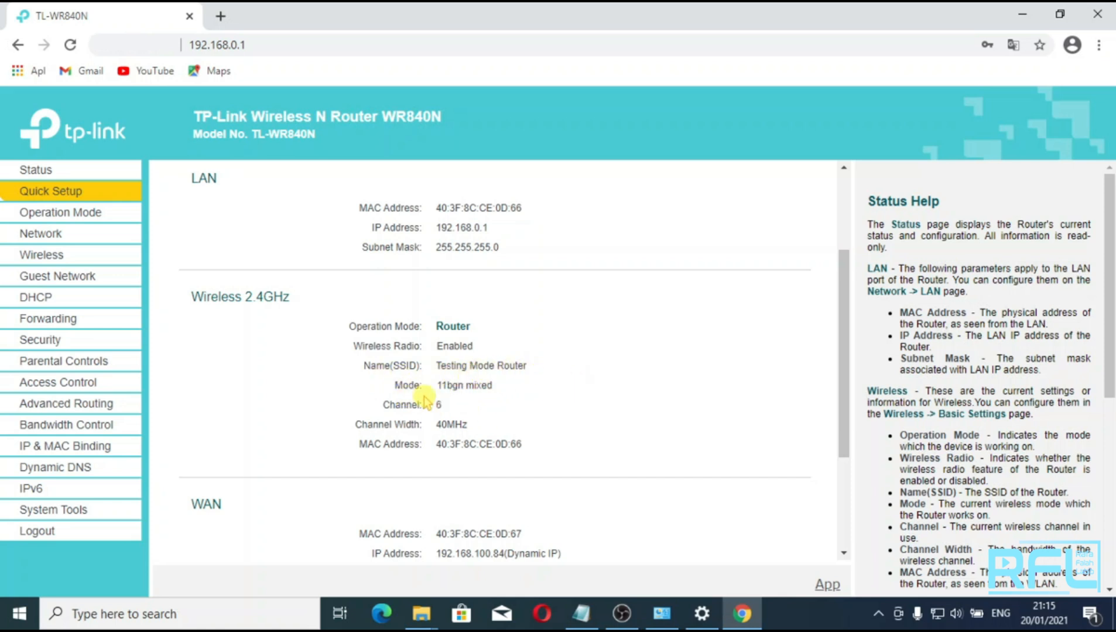
scroll(655, 399, down, 2)
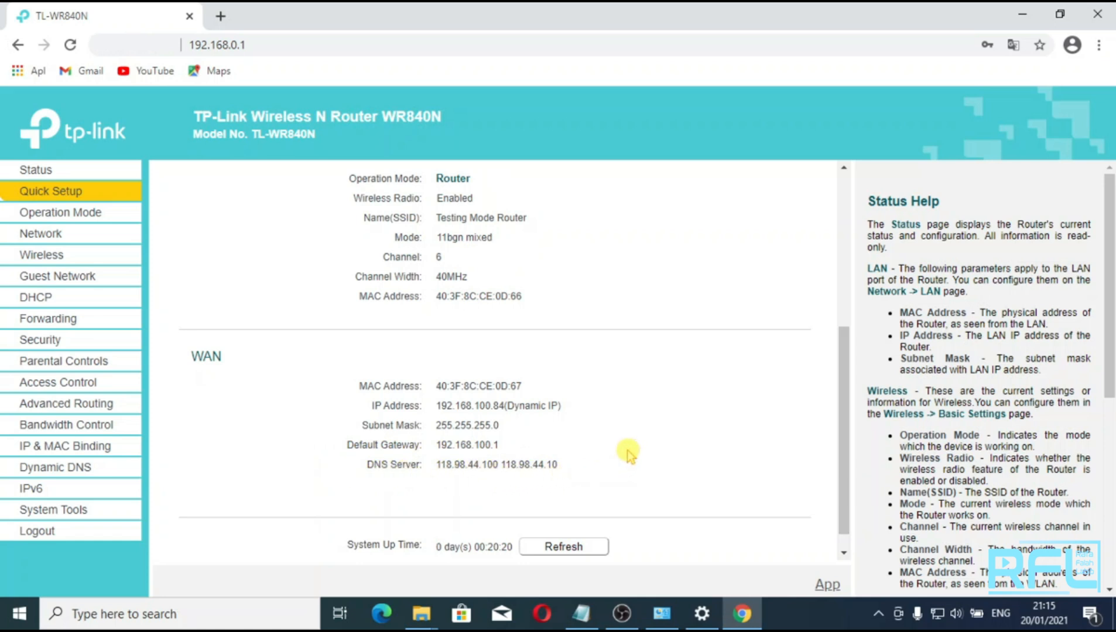
scroll(629, 455, down, 1)
scroll(630, 439, up, 3)
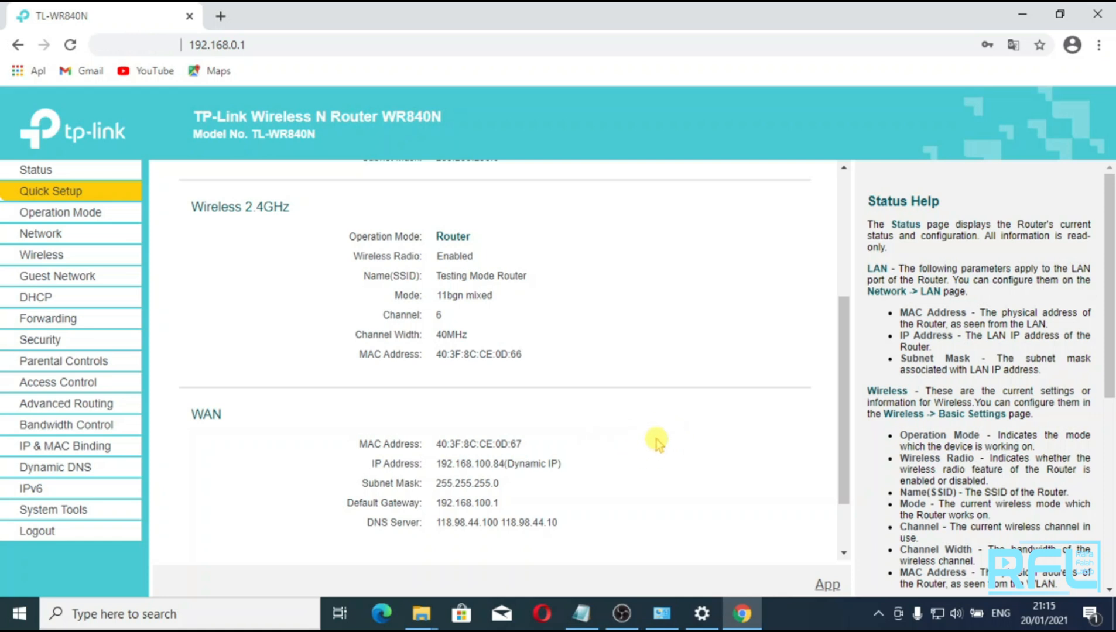
scroll(657, 442, down, 2)
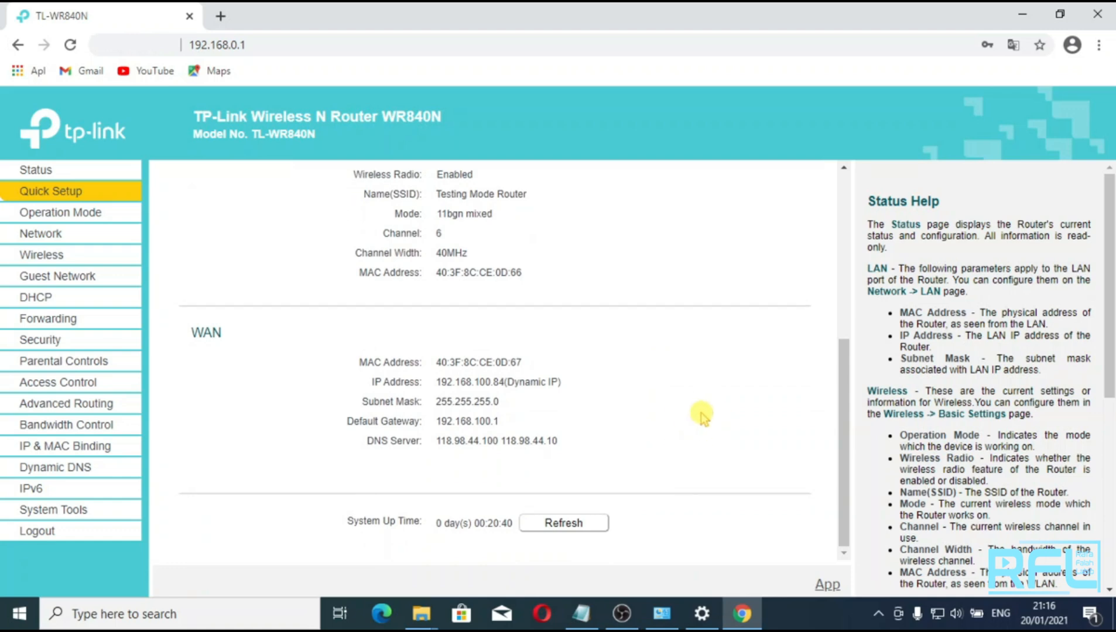
Step: Open the Windows network adapter options from the desktop and disable the Ethernet adapter
key(super+d)
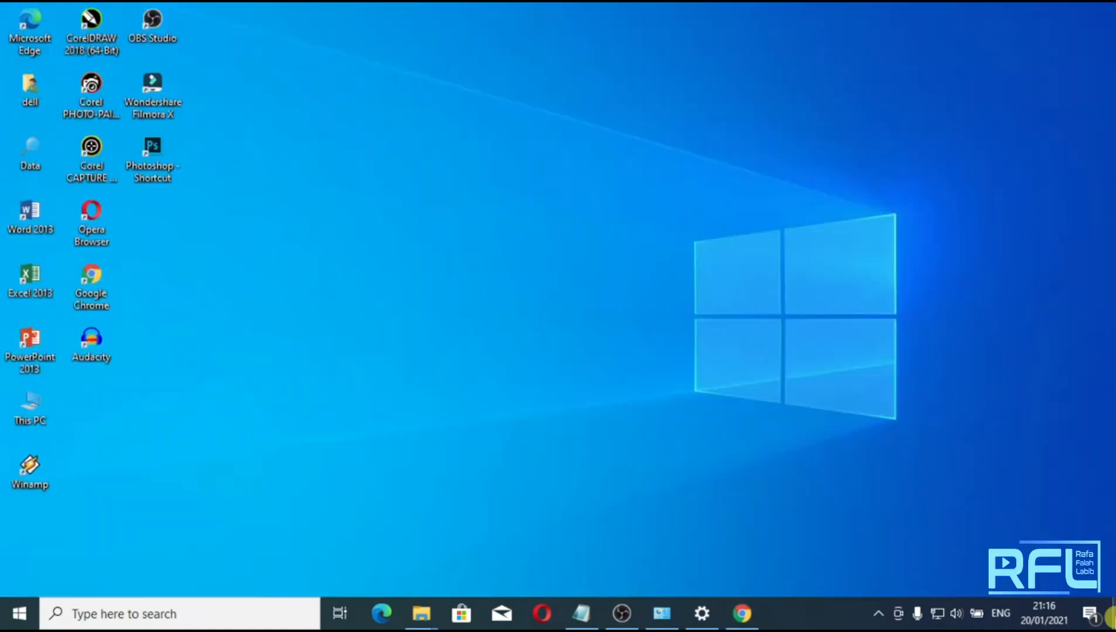
right_click(939, 603)
click(960, 592)
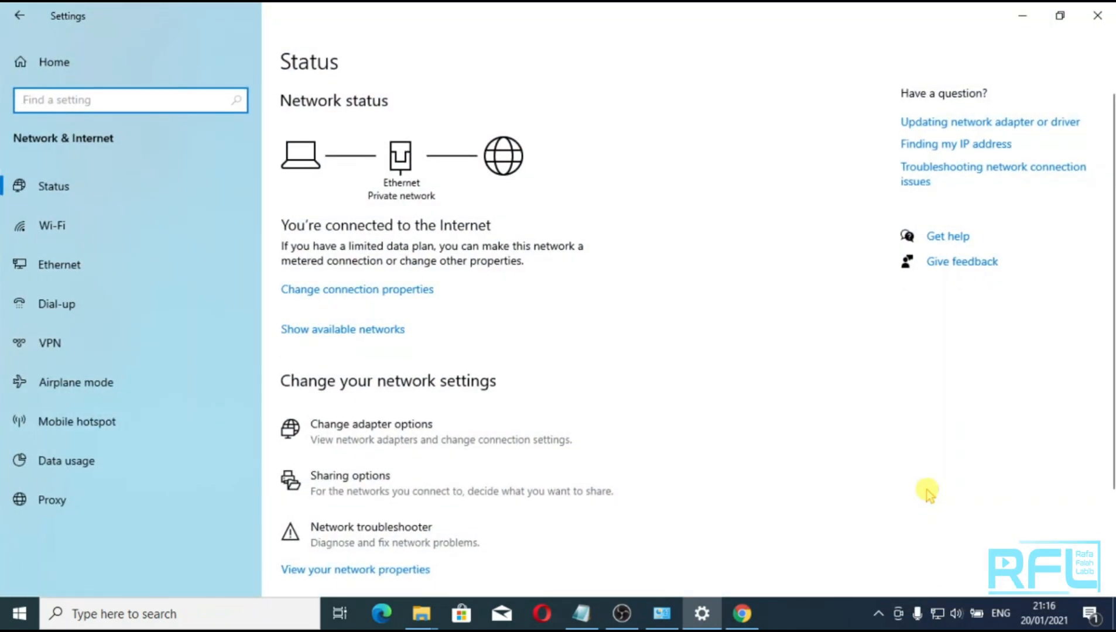
click(455, 431)
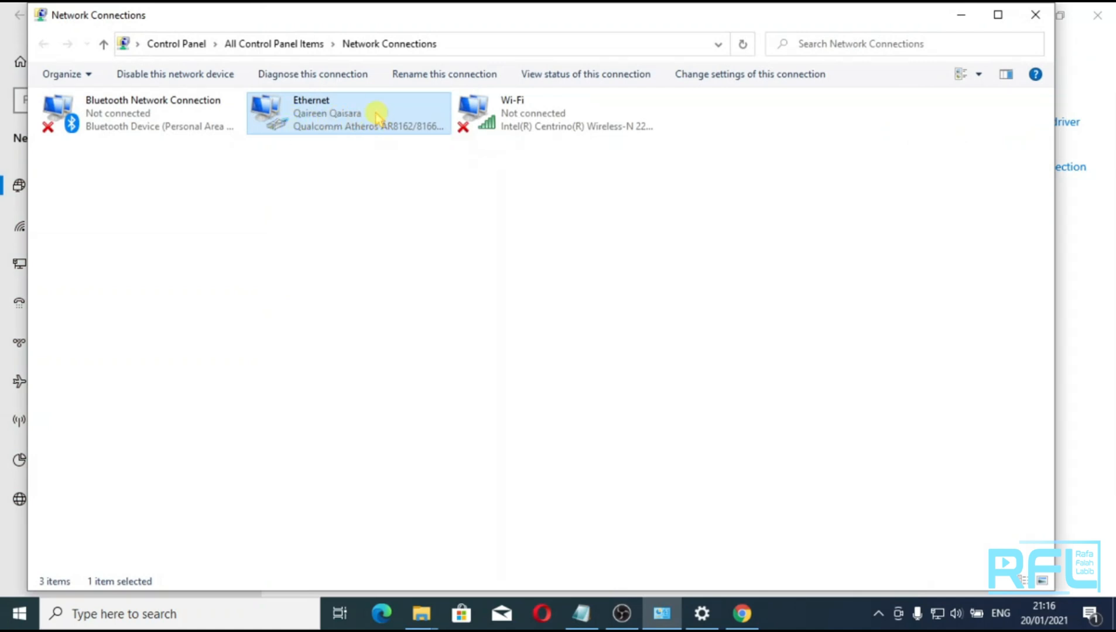
right_click(375, 116)
click(392, 124)
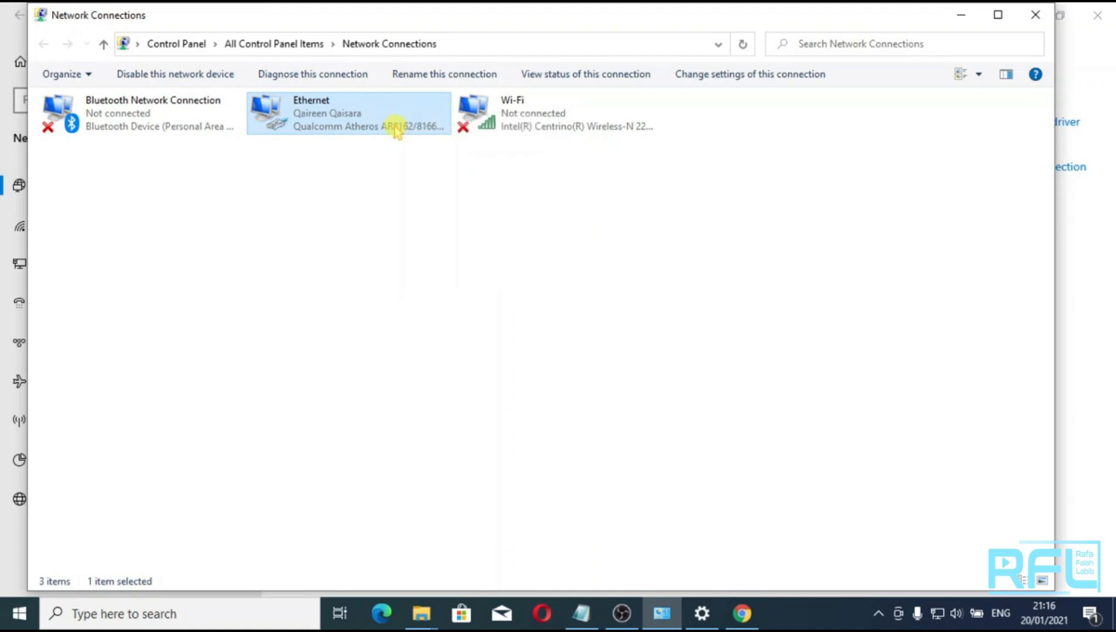
Step: Connect the computer to the "Testing Mode Router" Wi-Fi network by entering its network security key
click(938, 613)
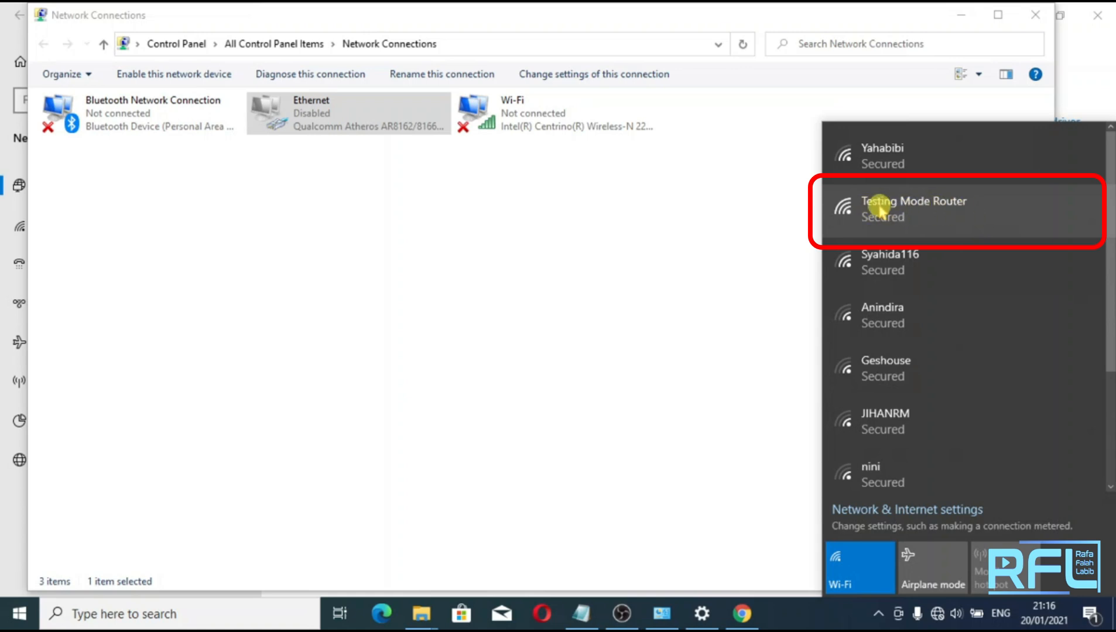
click(913, 220)
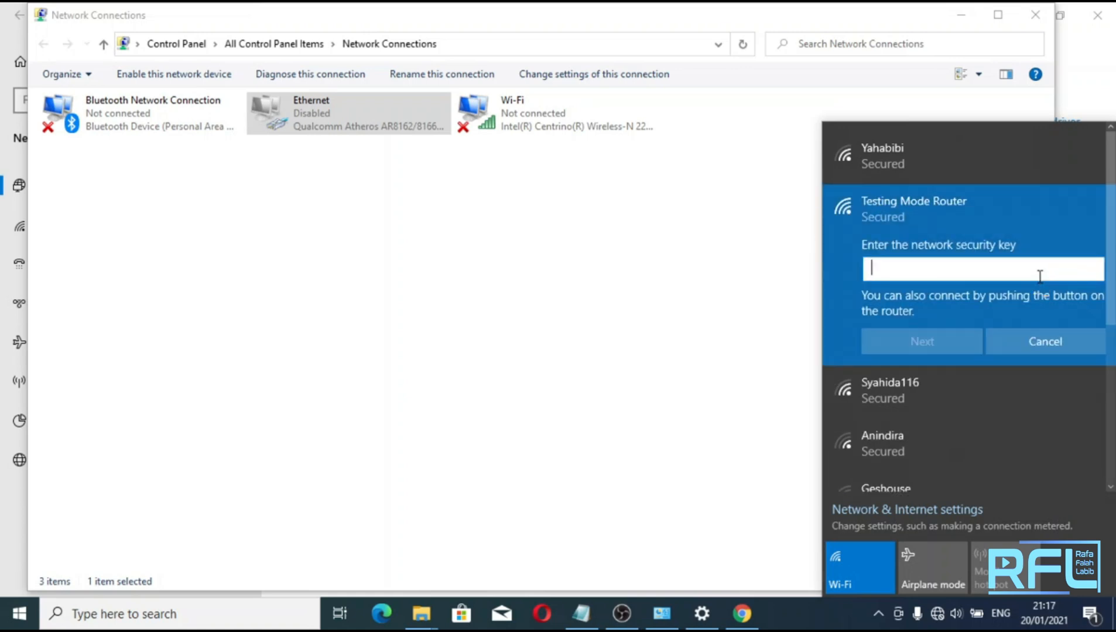
text(*)
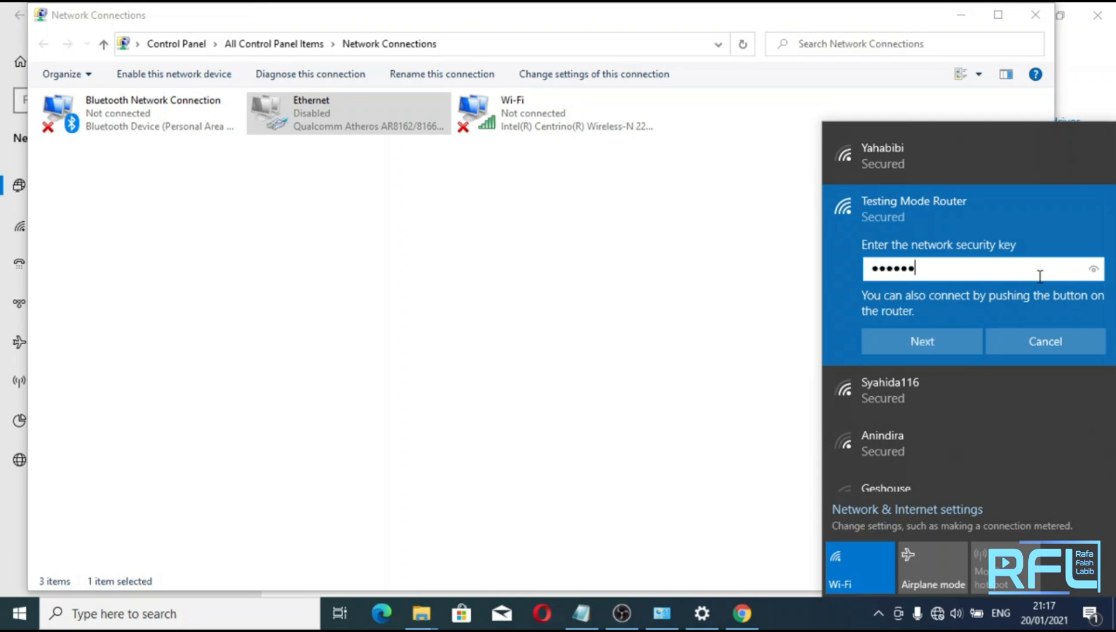
click(931, 347)
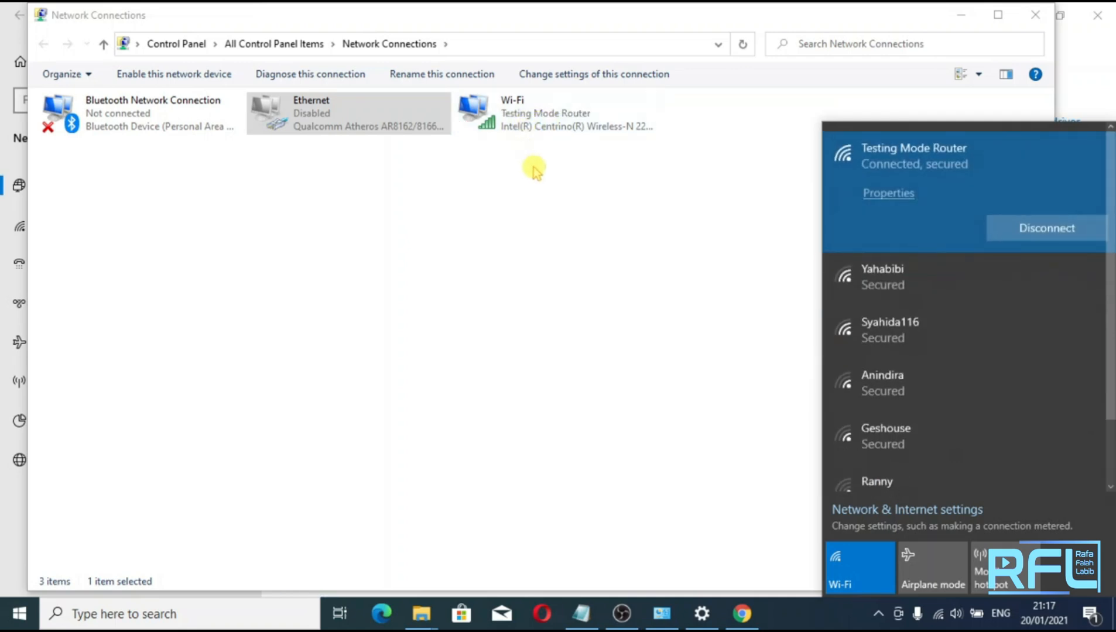
Step: Switch to Chrome, open YouTube in a new tab and search for the RFL channel using its full name
click(742, 615)
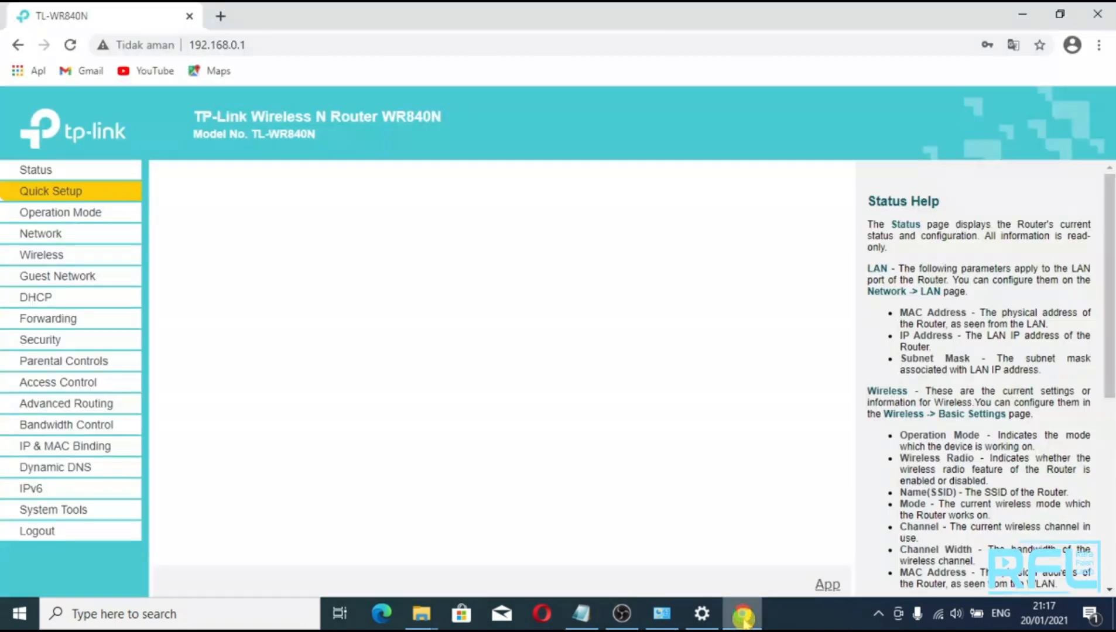
click(221, 17)
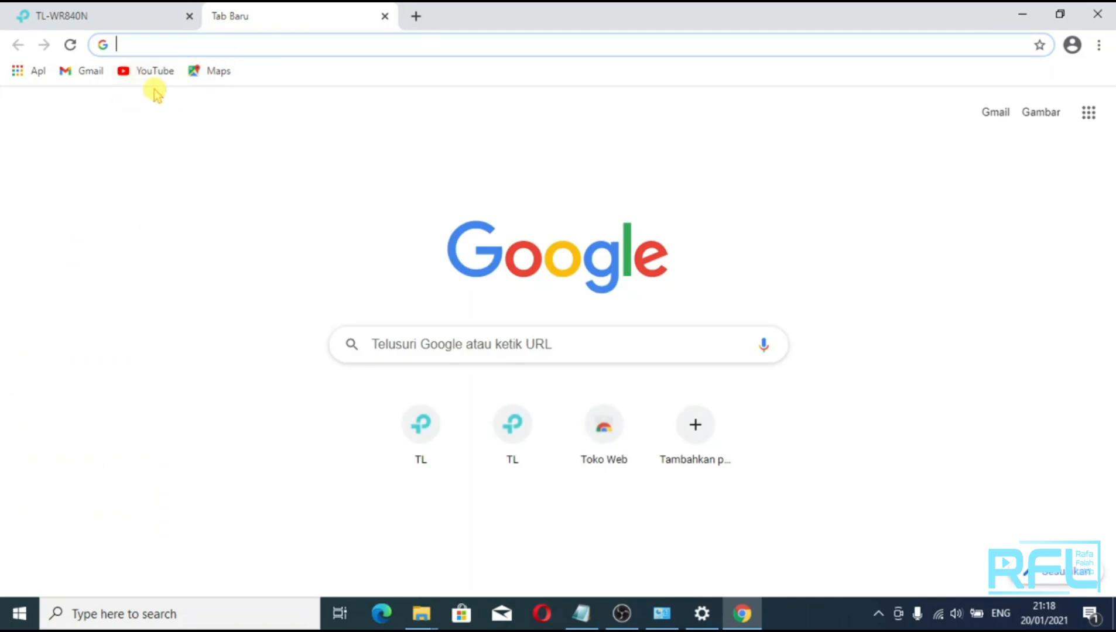
click(144, 74)
click(361, 107)
text(rafa fala)
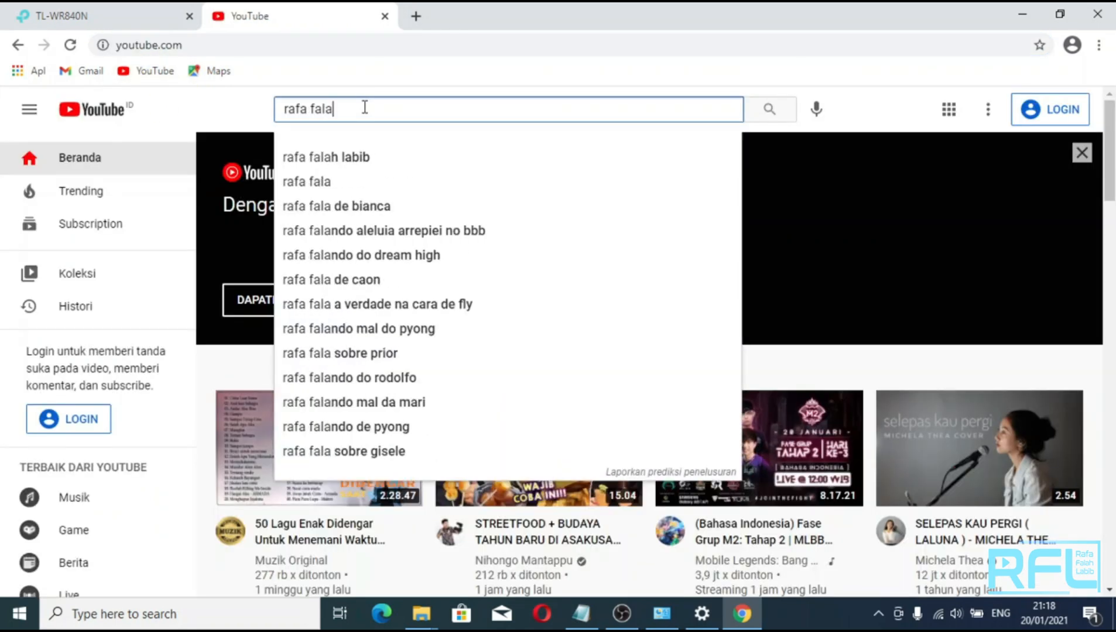
click(332, 156)
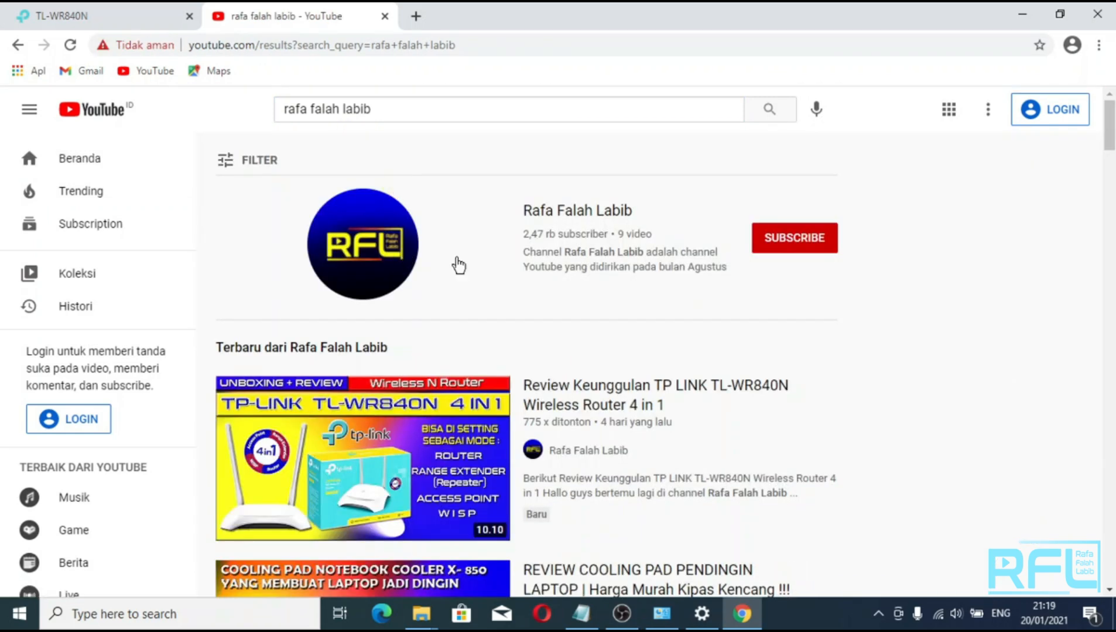
Step: Play the video "Review Keunggulan TP LINK TL-WR840N Wireless Router 4 in 1", dismiss the autoplay tip and look over the video page
scroll(430, 304, down, 1)
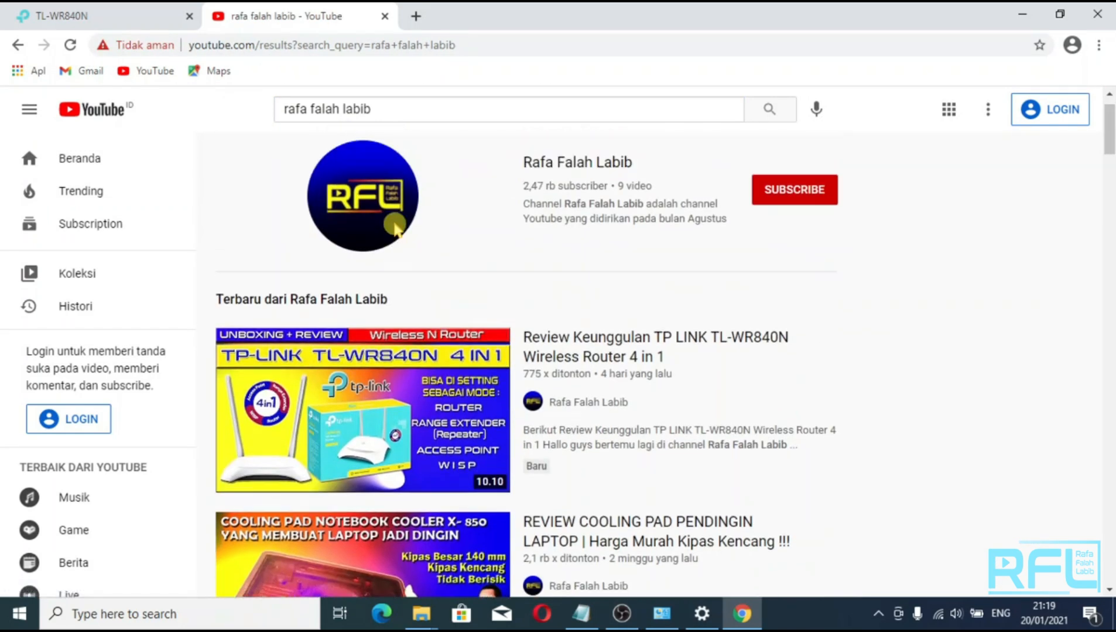
scroll(641, 258, up, 1)
click(421, 238)
click(328, 492)
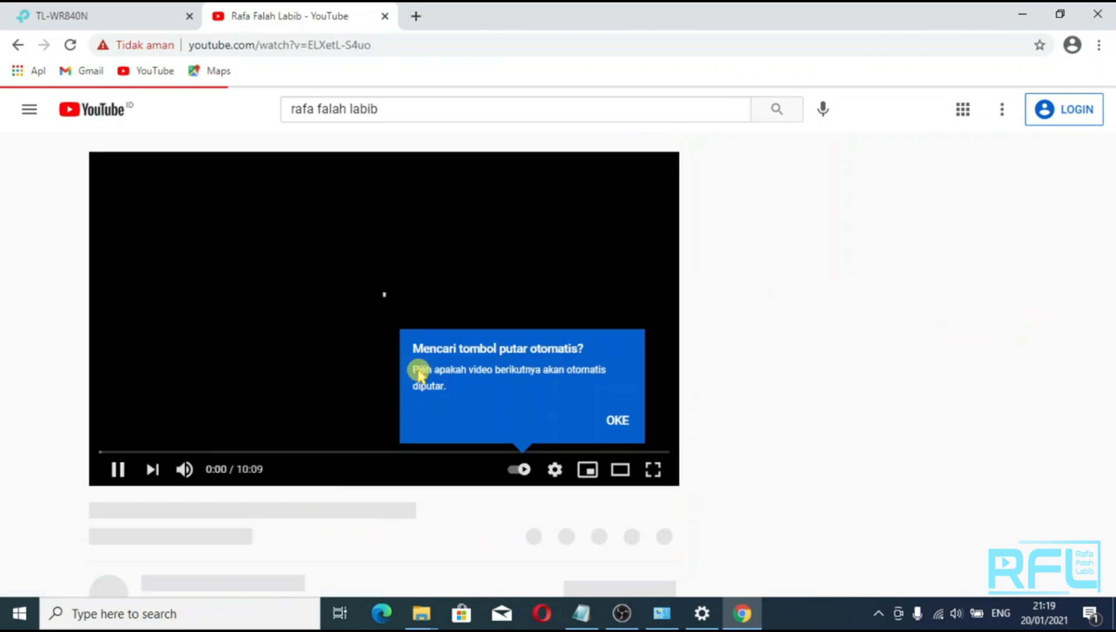
click(603, 429)
click(548, 469)
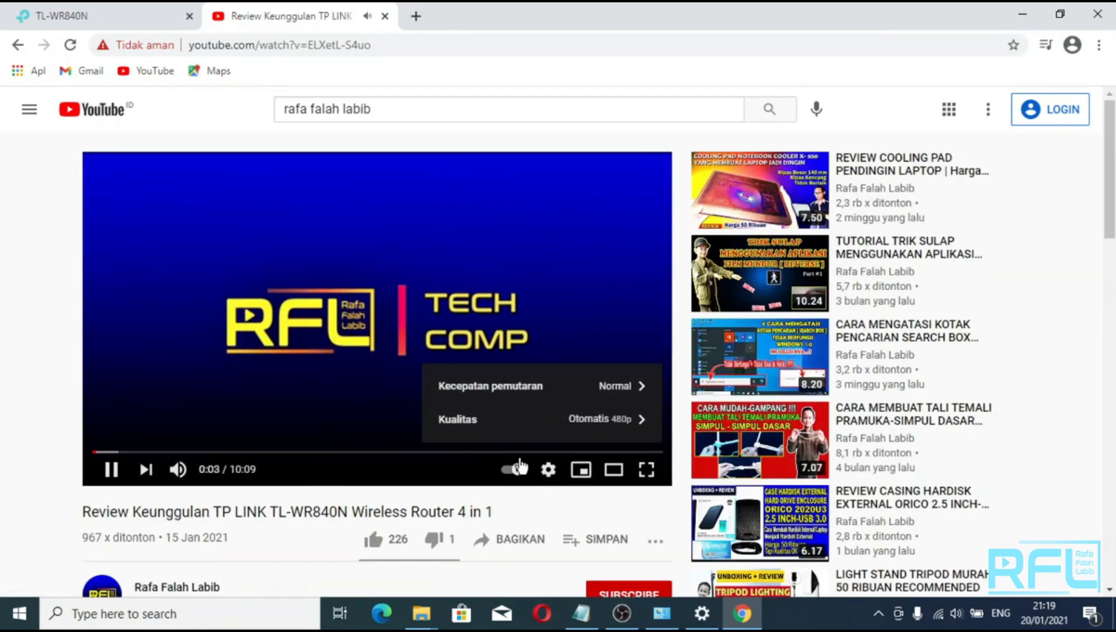
click(443, 406)
scroll(448, 406, down, 1)
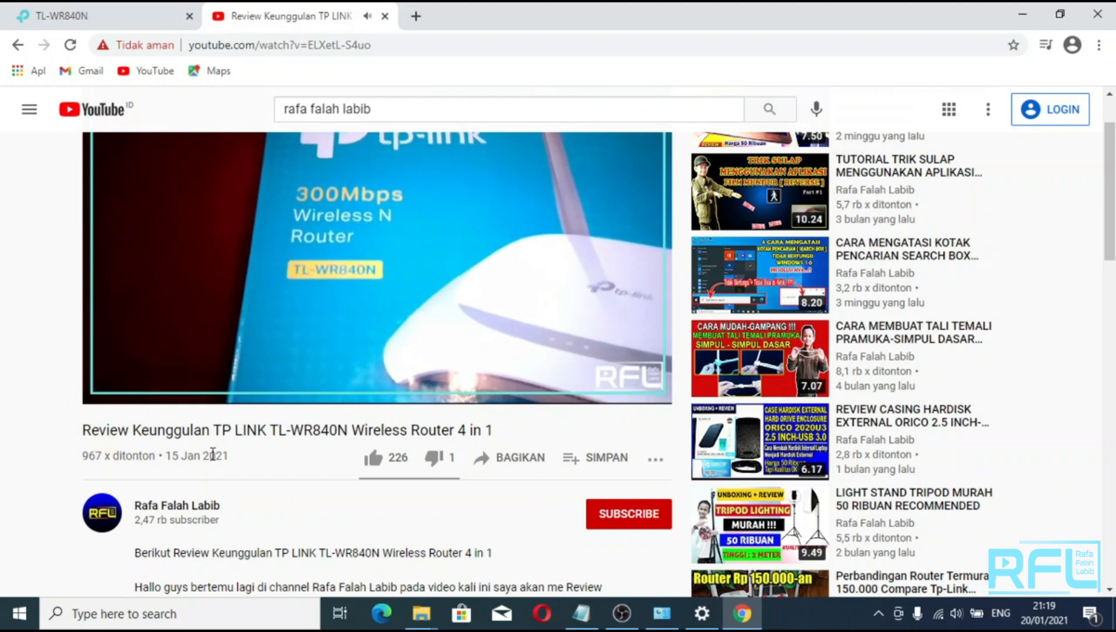
scroll(281, 463, up, 1)
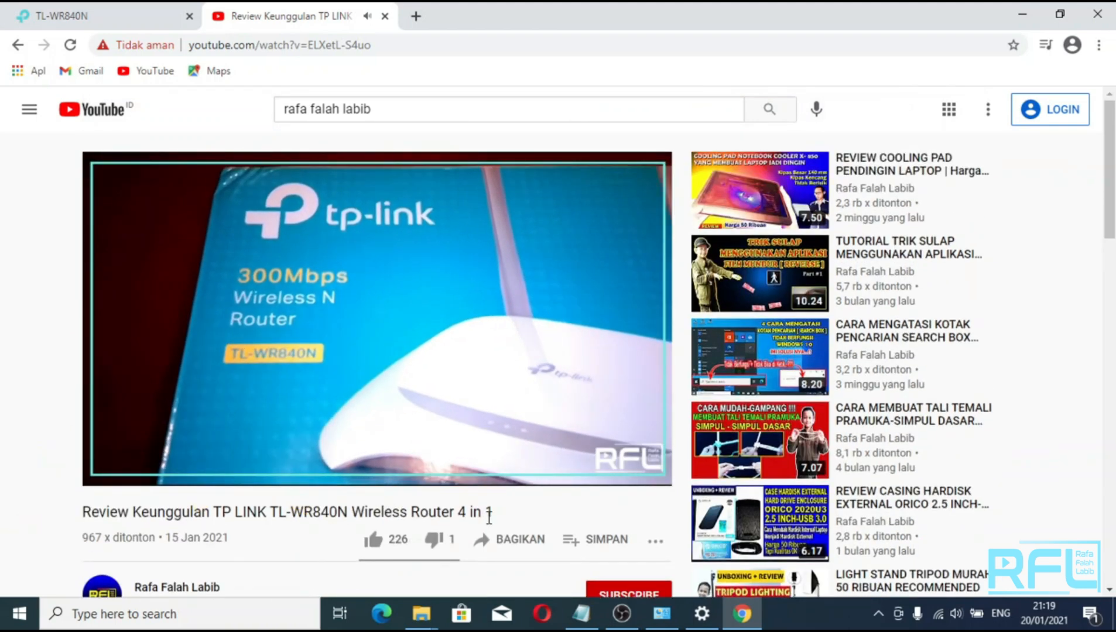
Step: Load kompas.com in a new browser tab and look through its front page
click(415, 16)
text(kompas.co)
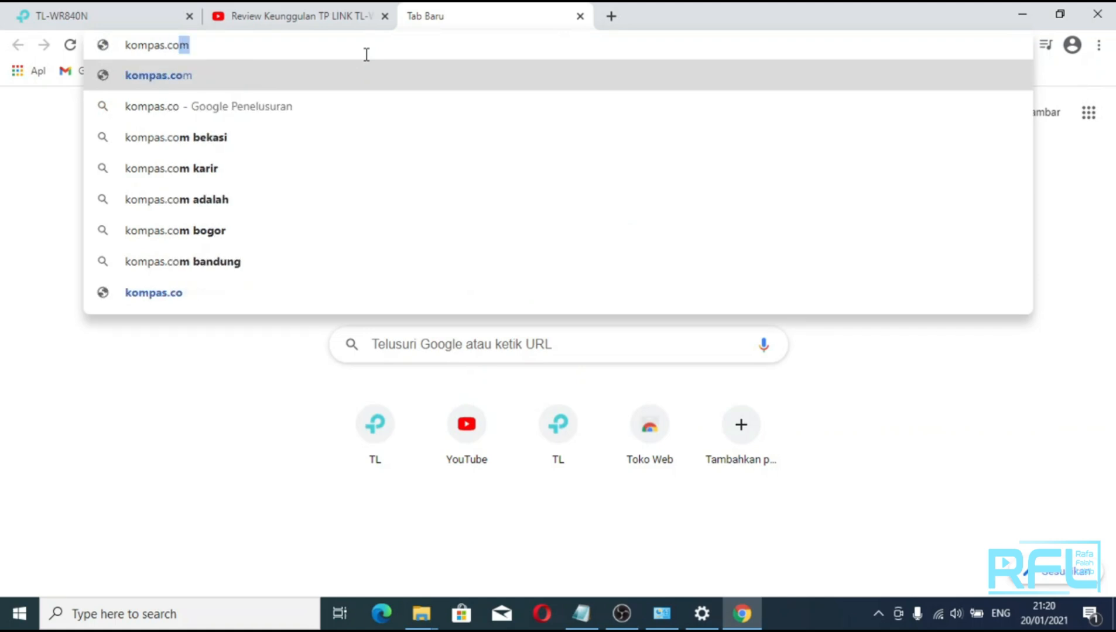
key(Return)
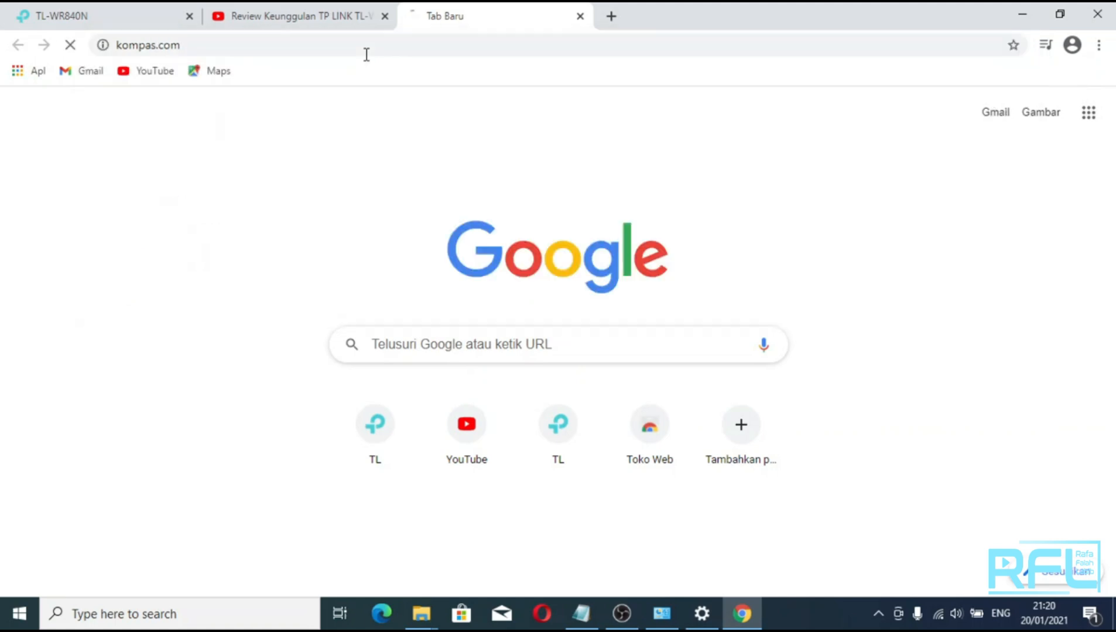
scroll(608, 172, down, 7)
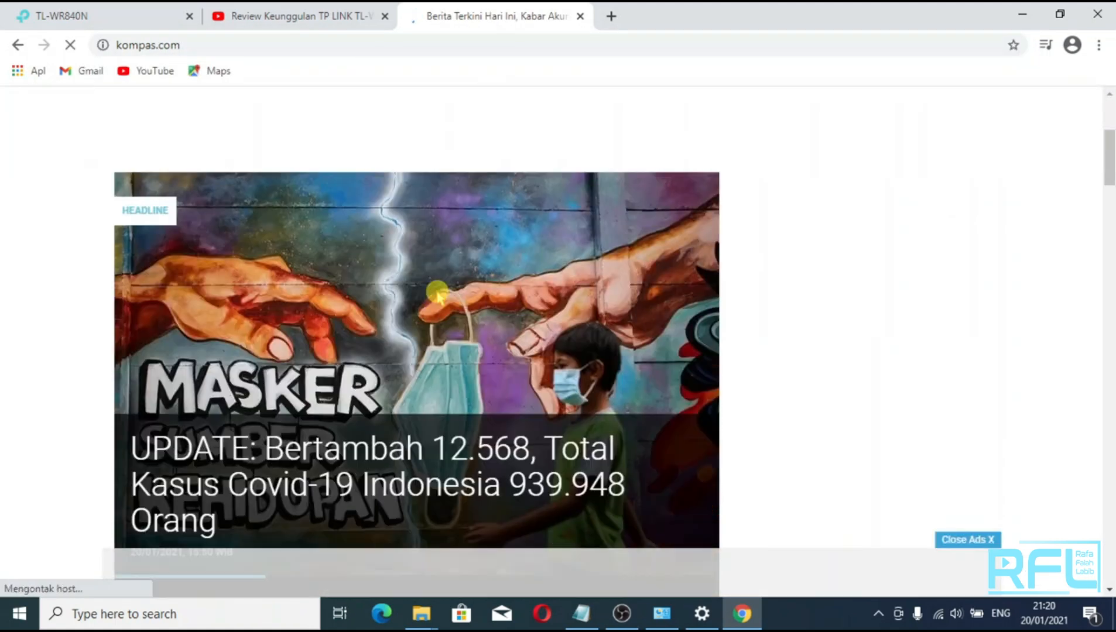
Step: Load detik.com in another new browser tab and look through its news feed
click(611, 15)
text(de)
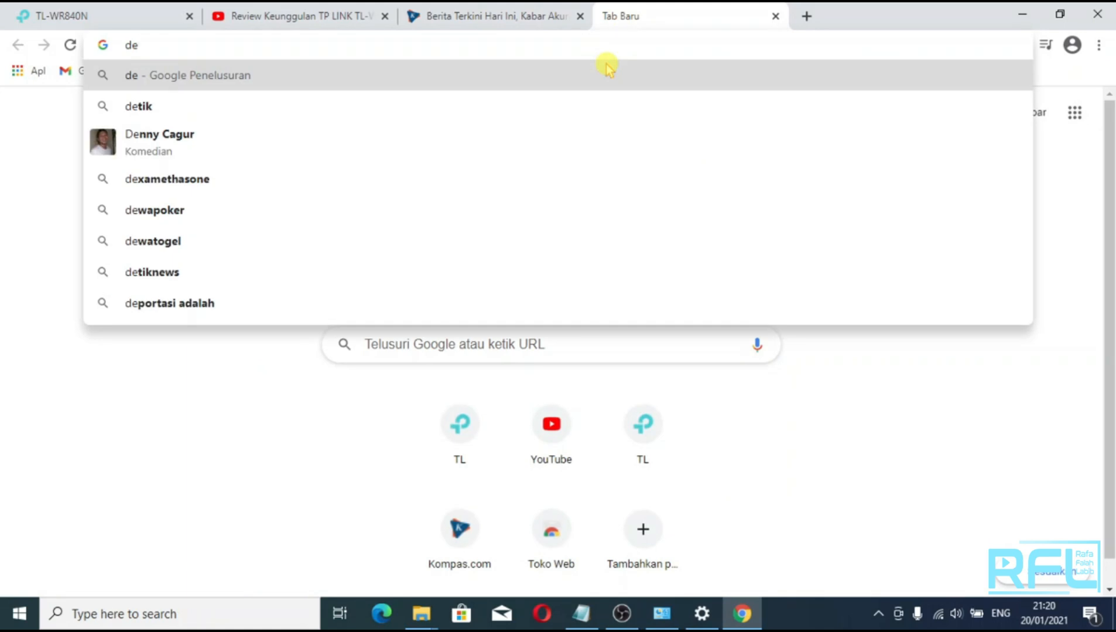
text(tik.com)
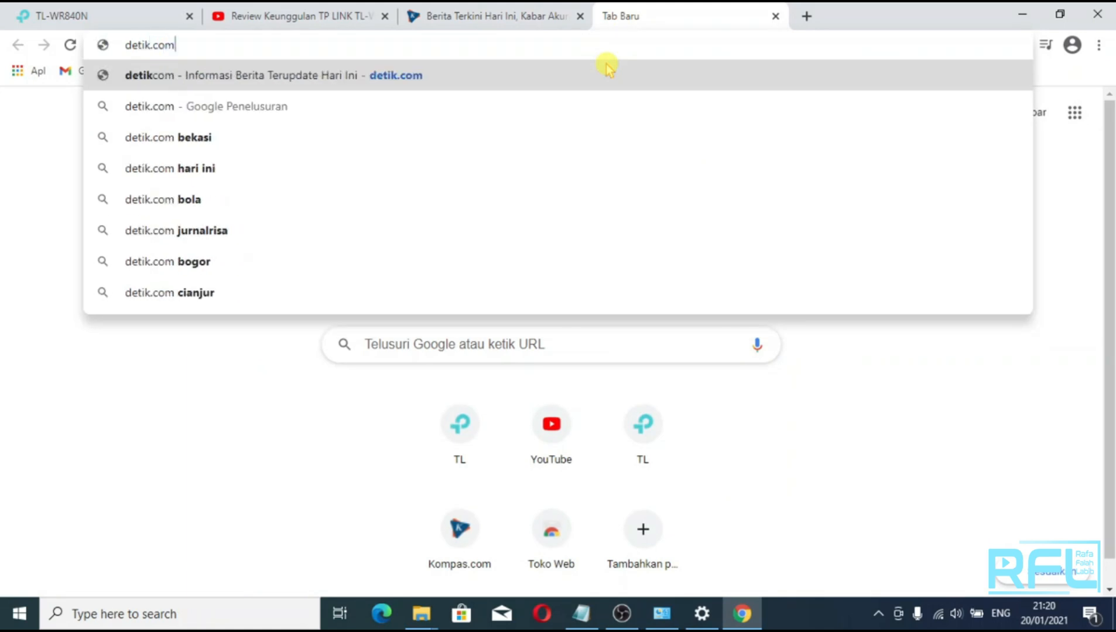
key(Return)
scroll(562, 270, down, 5)
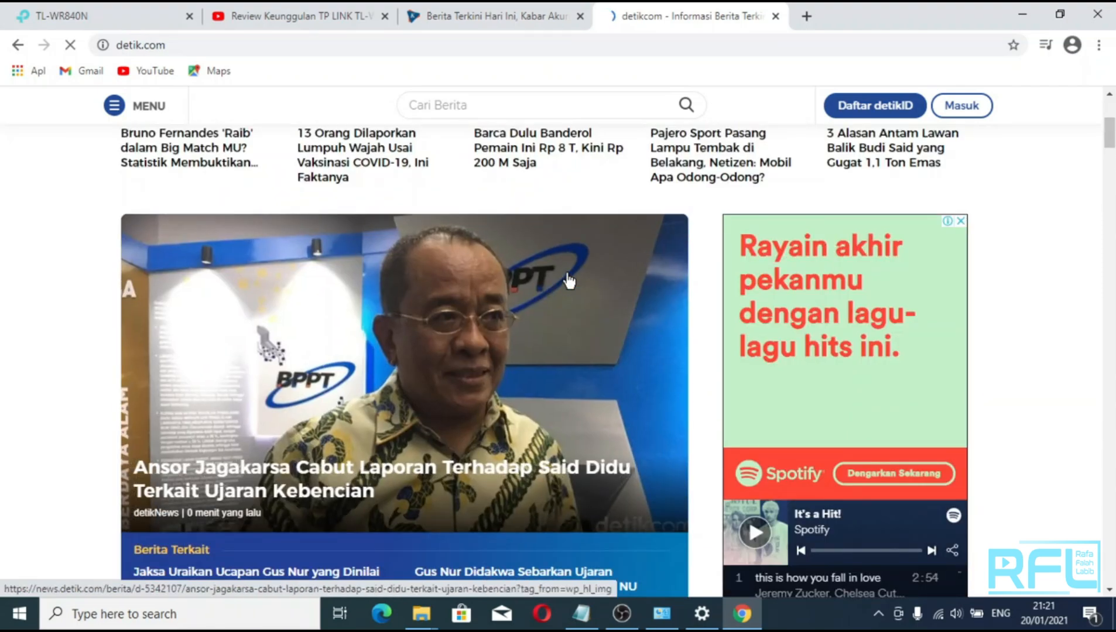
scroll(569, 281, down, 10)
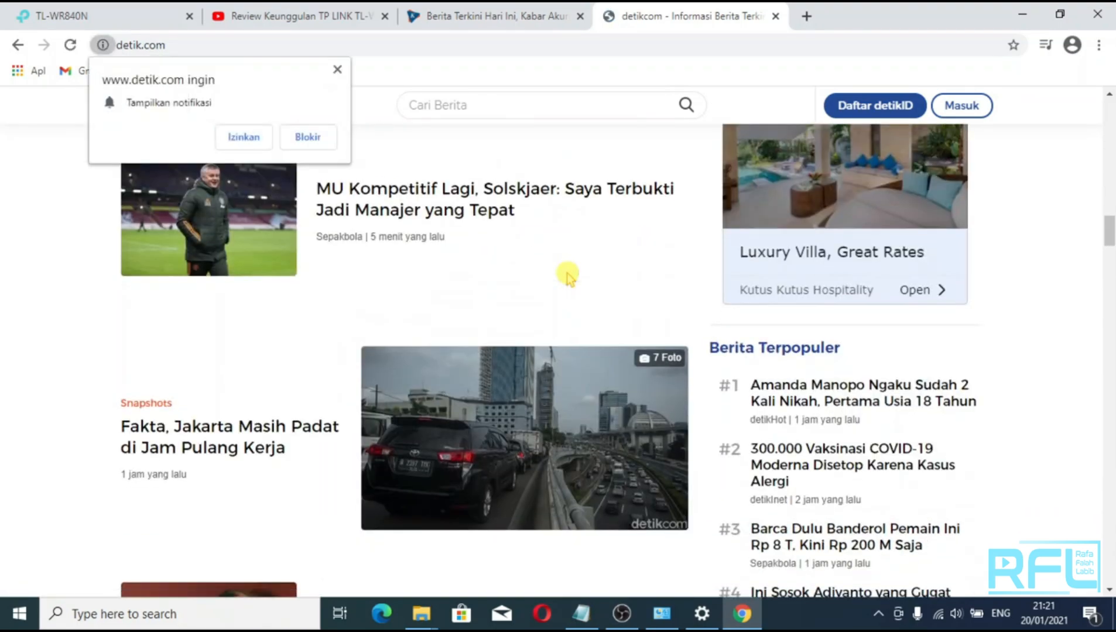
scroll(568, 276, up, 10)
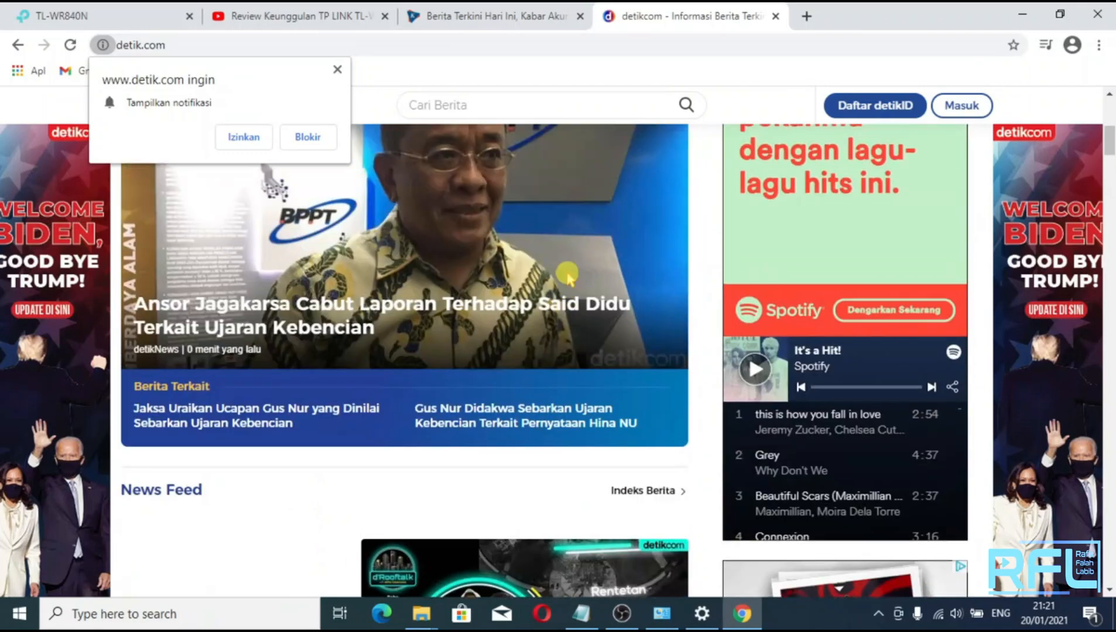